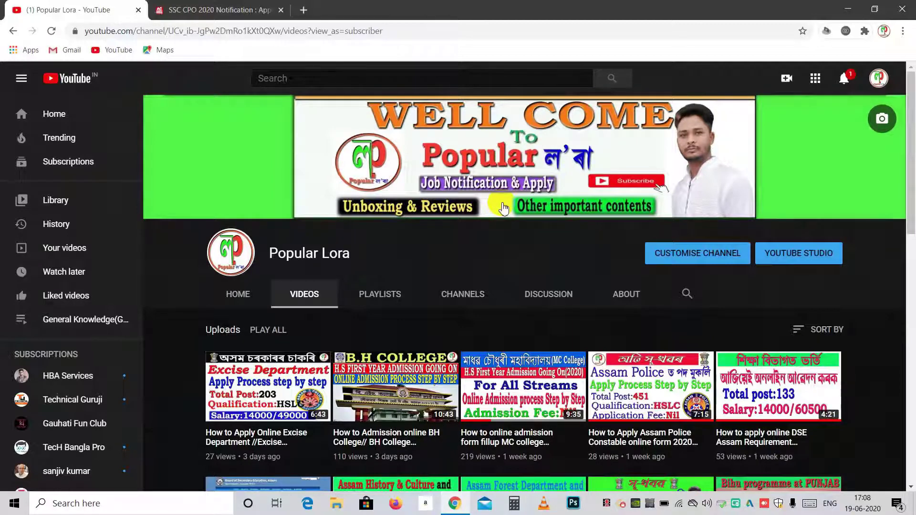
Leave the YouTube channel page for the 'SSC CPO 2020 Notification' browser tab
left_click(209, 9)
Read through the AssamCareer.com SSC CPO 2020 notification article
scroll(360, 260, "down", 4)
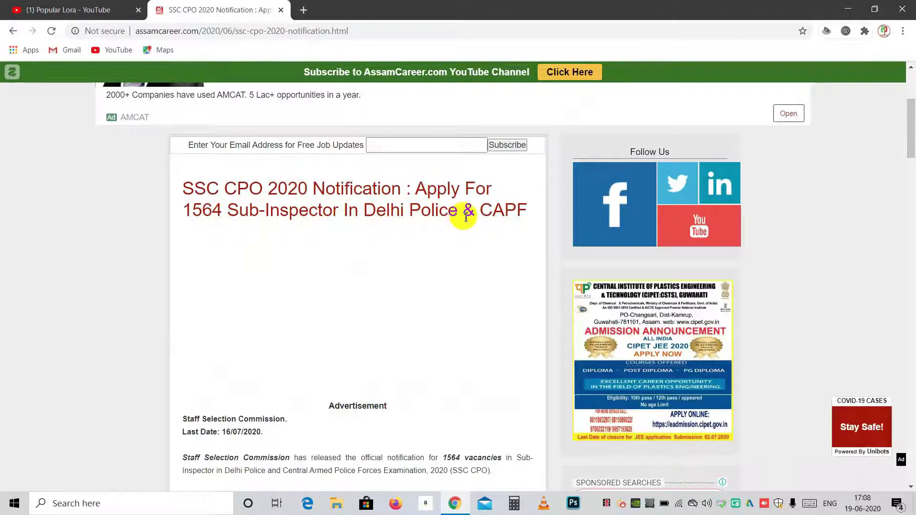
scroll(466, 218, "down", 4)
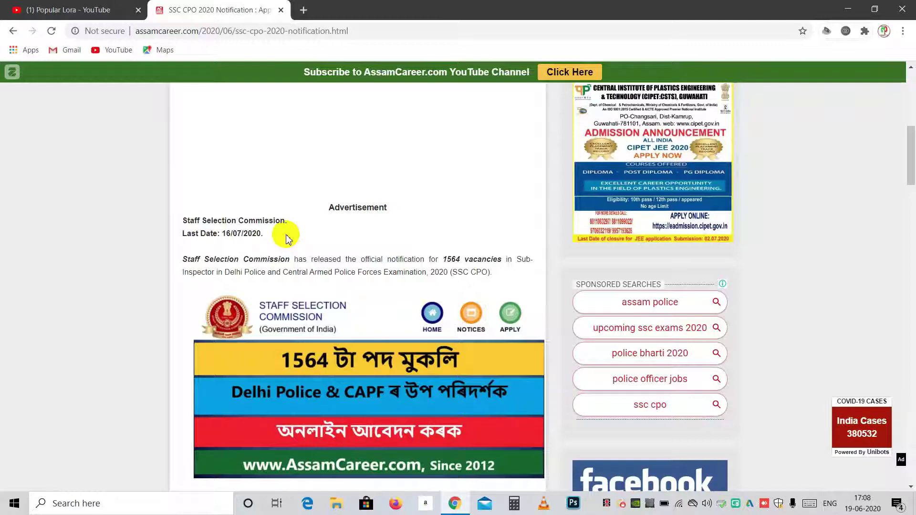
scroll(286, 239, "up", 4)
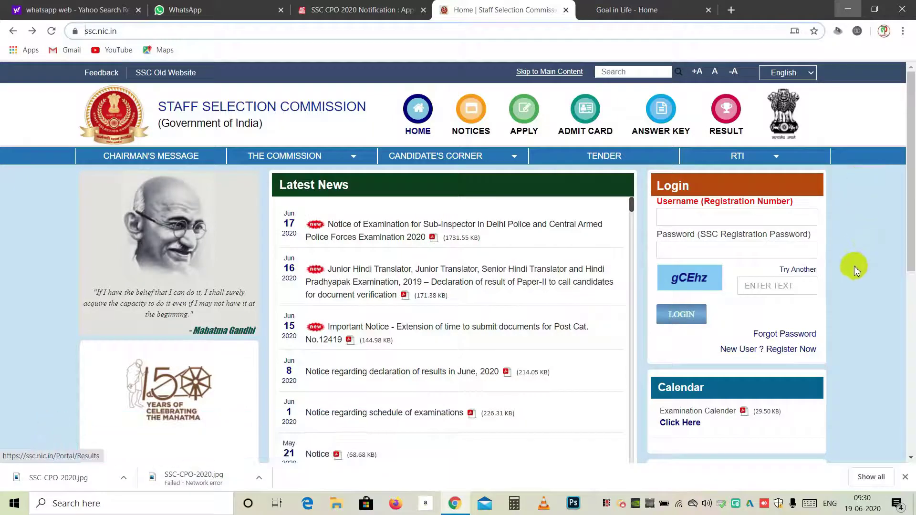
Start a New User registration and review the Basic Details fields and accepted ID types
left_click(802, 354)
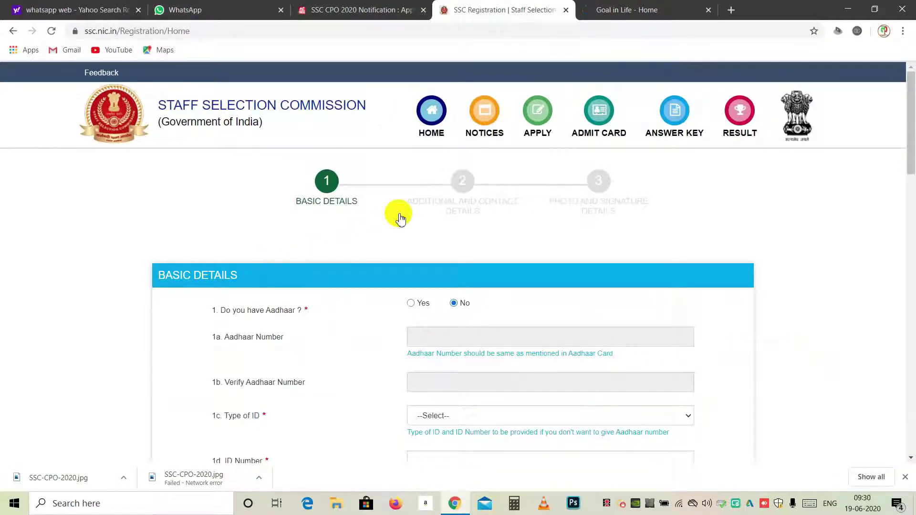
scroll(399, 219, "down", 4)
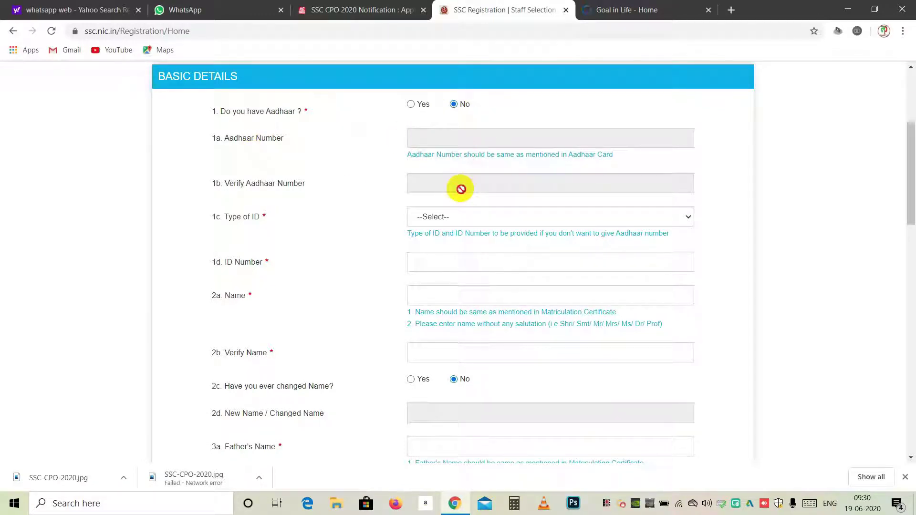
left_click(644, 218)
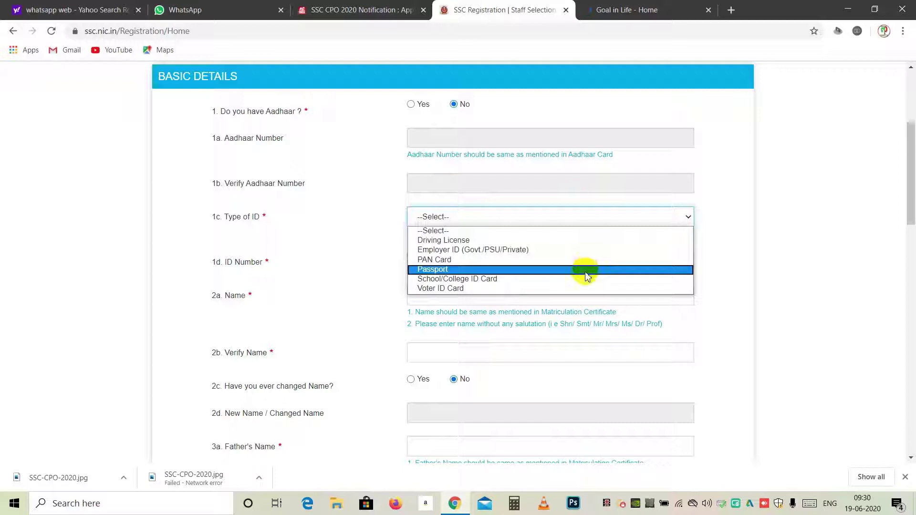
left_click(461, 219)
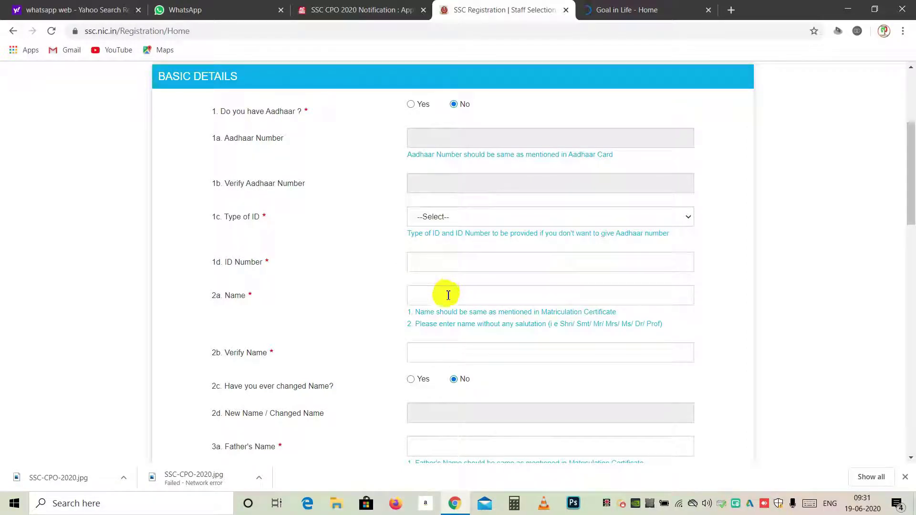
scroll(430, 157, "down", 4)
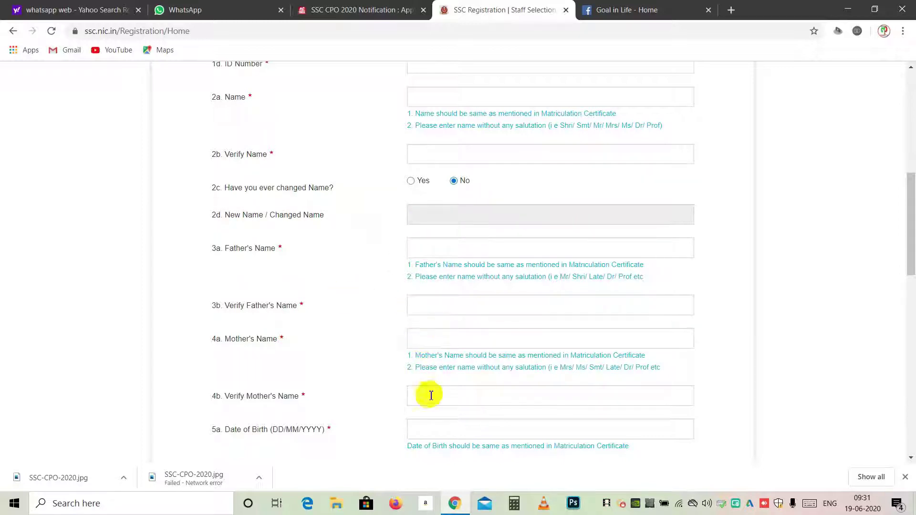
scroll(348, 348, "down", 4)
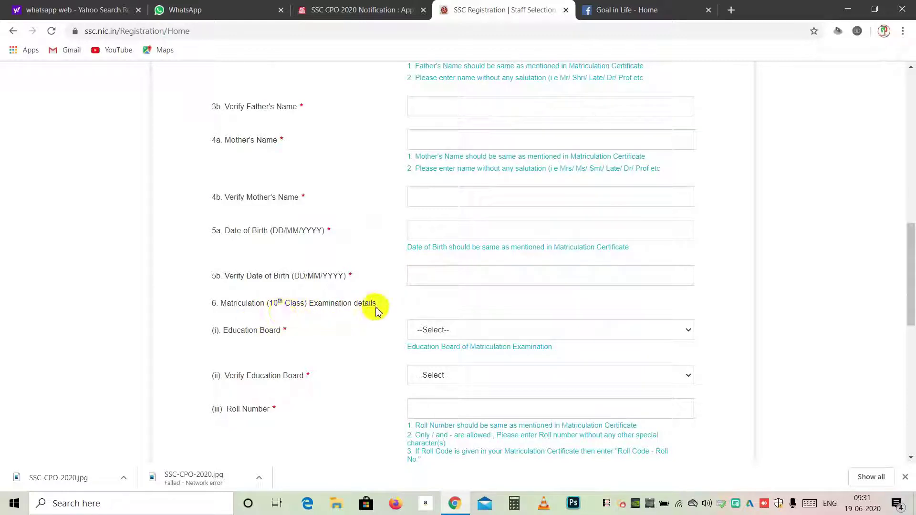
scroll(373, 308, "down", 4)
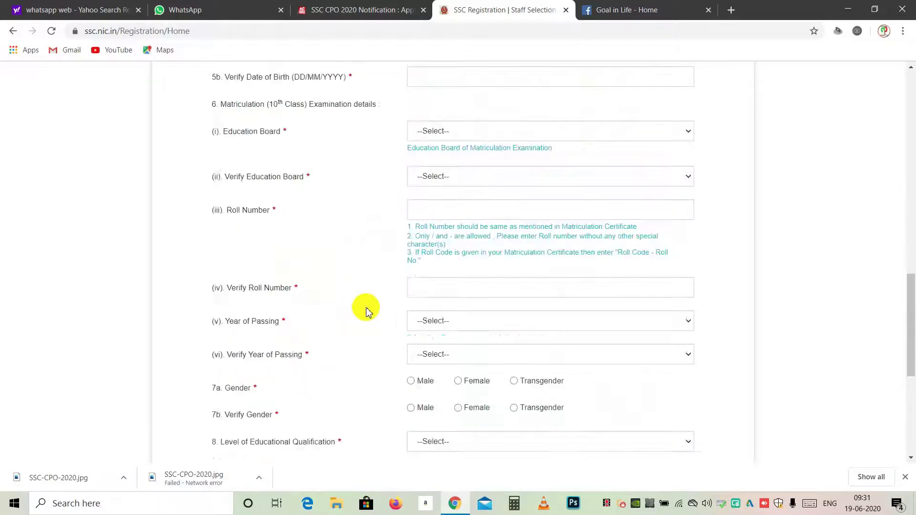
left_click(432, 134)
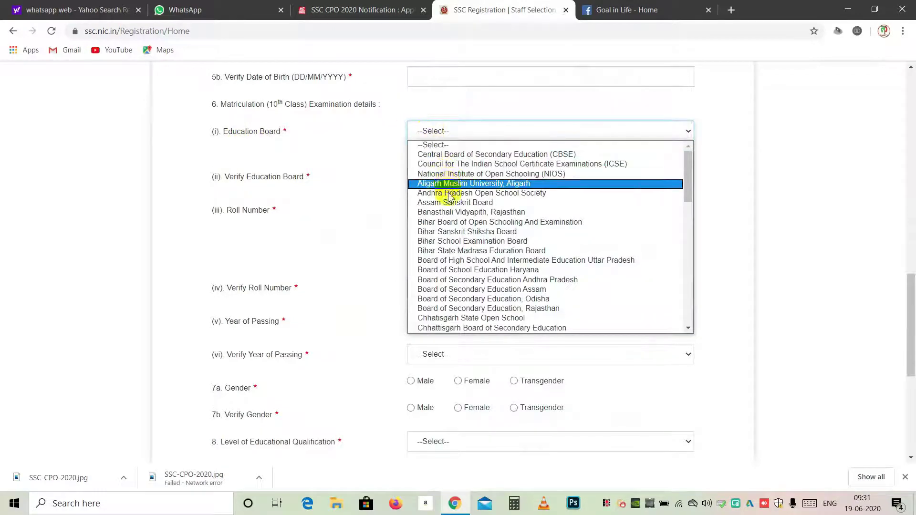
left_click(334, 206)
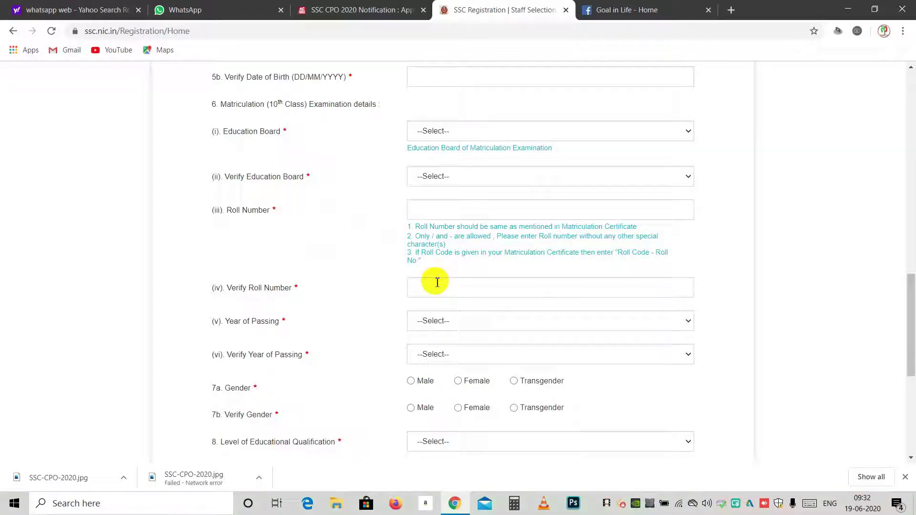
left_click(447, 322)
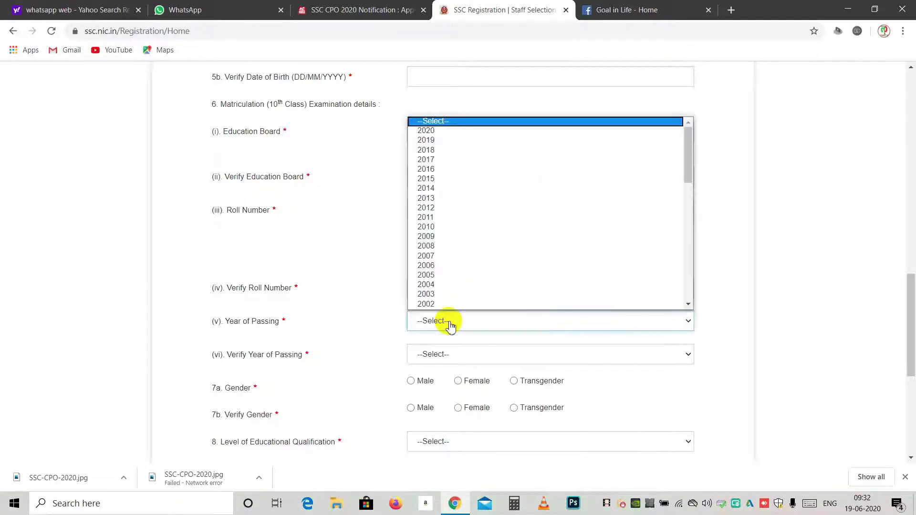
left_click(378, 315)
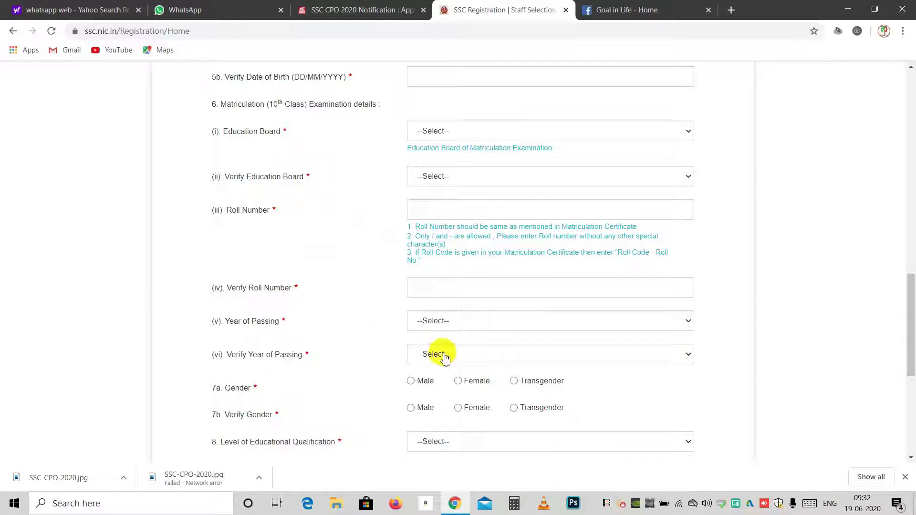
left_click(444, 356)
left_click(367, 348)
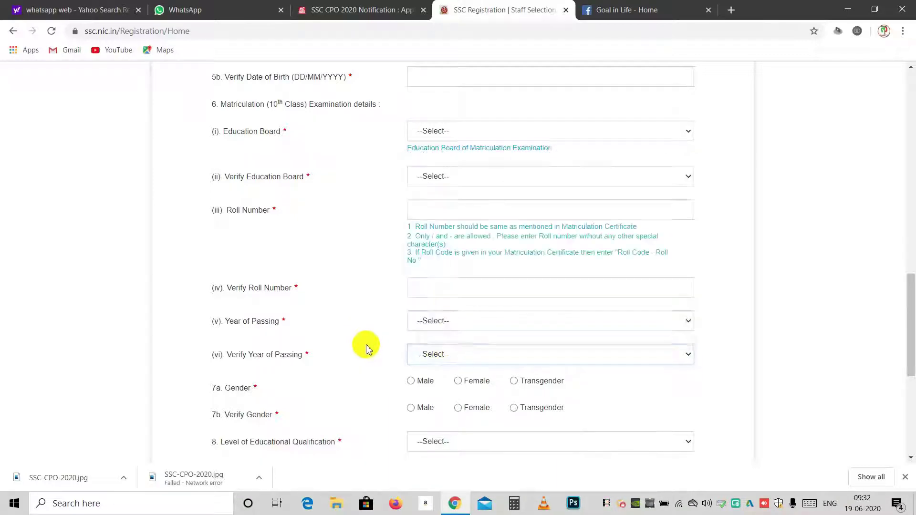
scroll(367, 349, "down", 4)
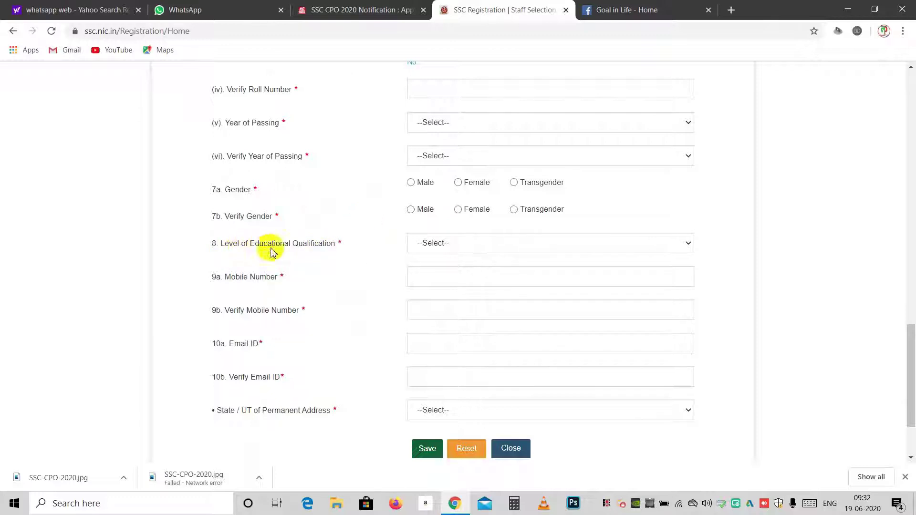
left_click(449, 243)
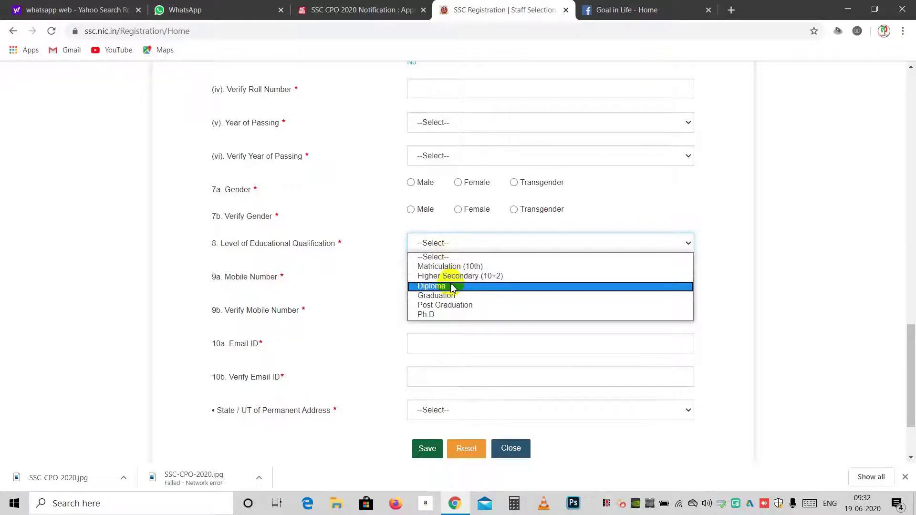
left_click(375, 277)
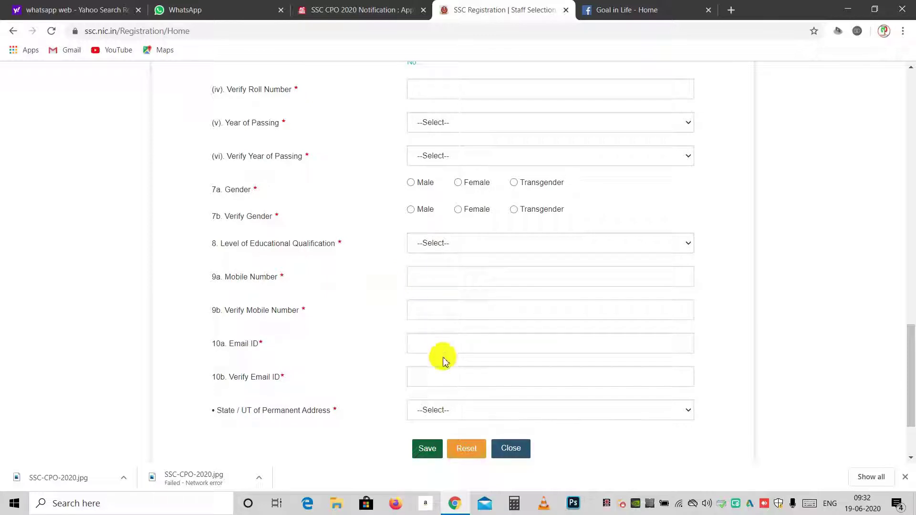
scroll(365, 293, "down", 3)
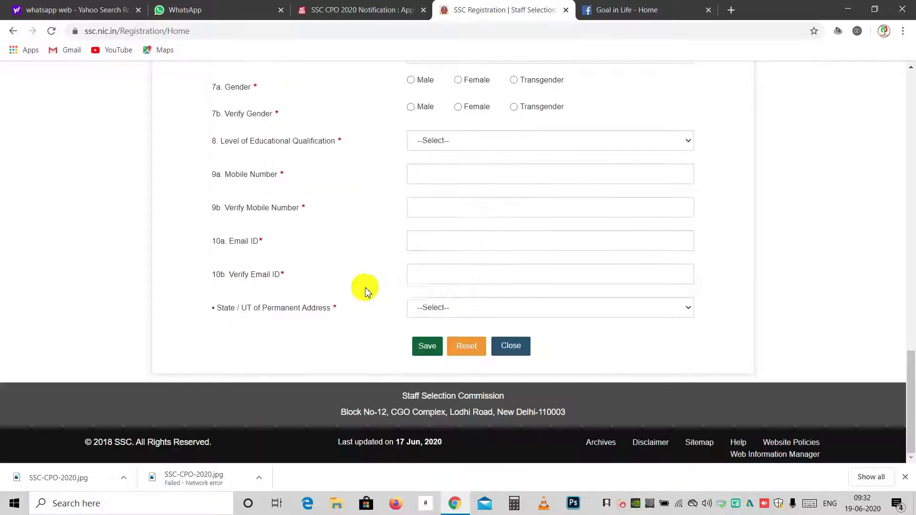
left_click(419, 310)
scroll(429, 239, "down", 1)
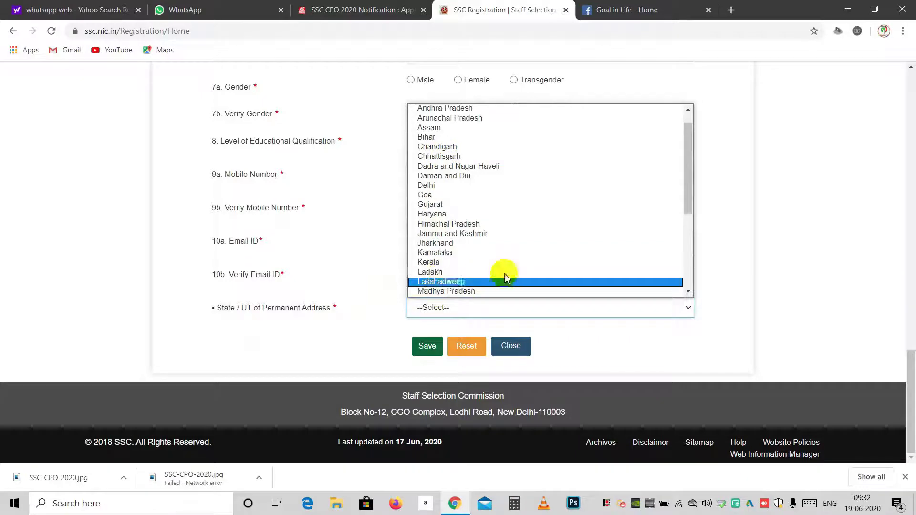
scroll(371, 262, "up", 20)
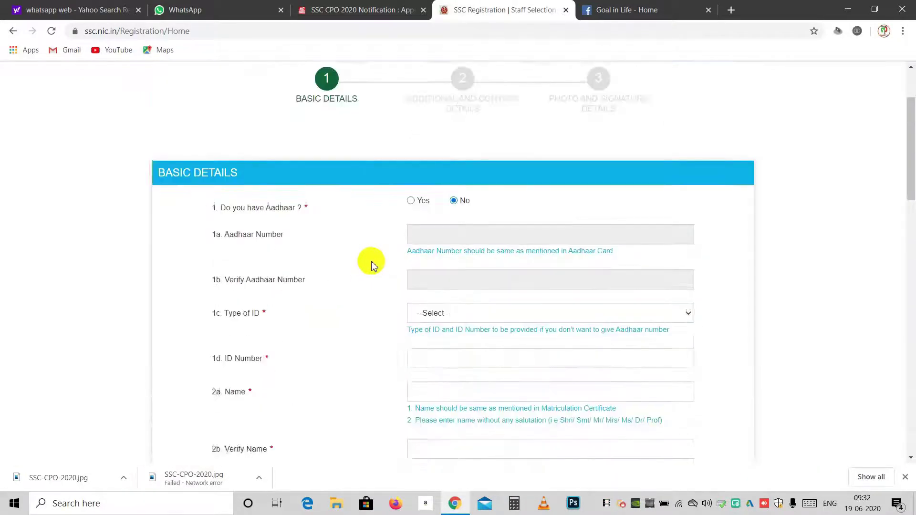
scroll(371, 250, "down", 4)
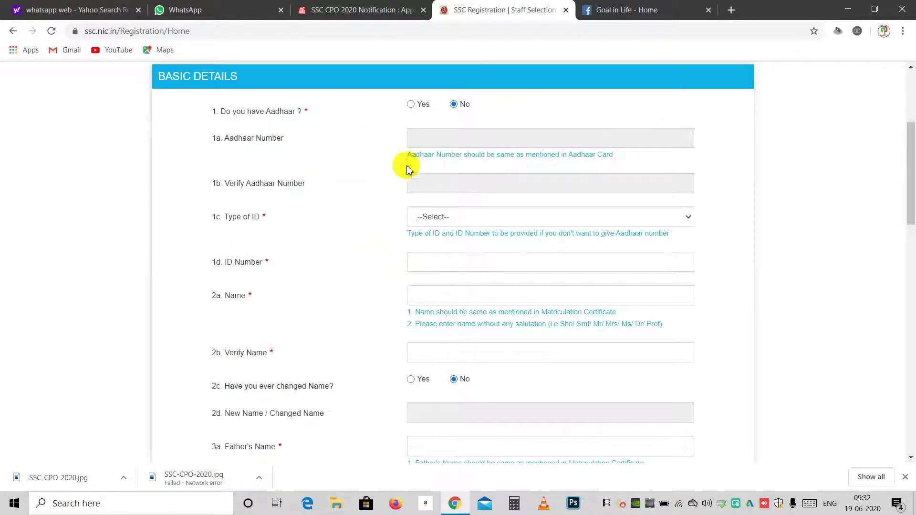
Submit the basic details, confirm the mobile number and e-mail, and acknowledge the save
scroll(374, 162, "down", 15)
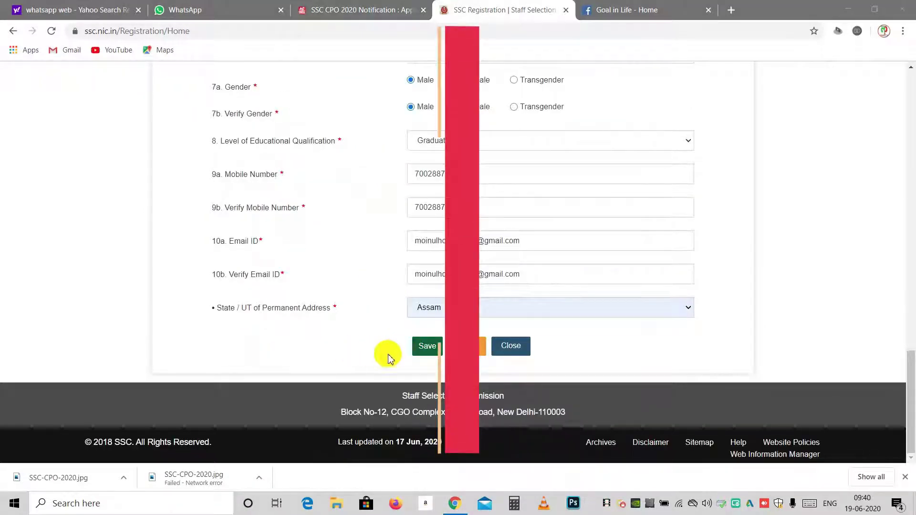
left_click(428, 348)
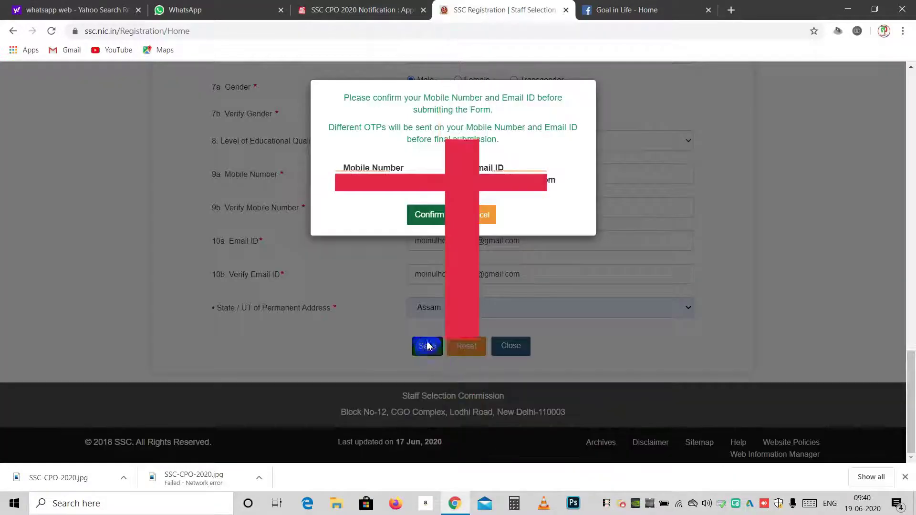
left_click(428, 217)
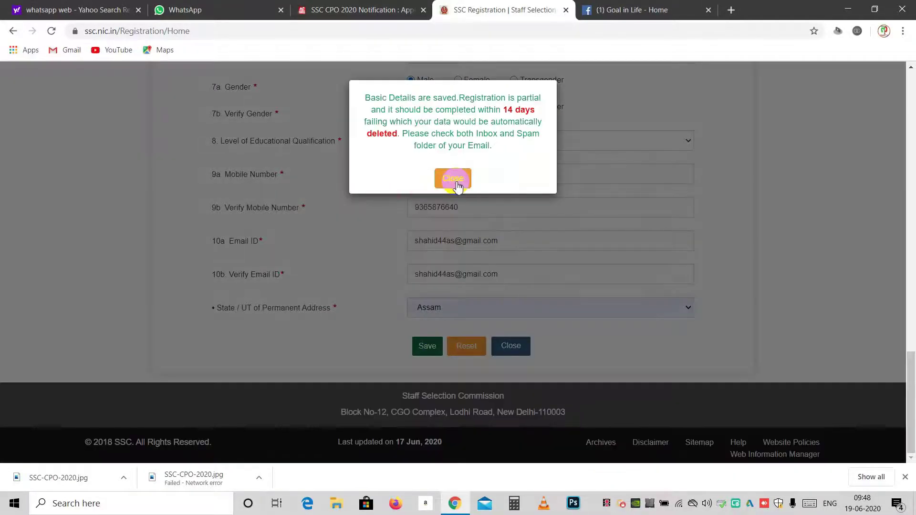
left_click(455, 180)
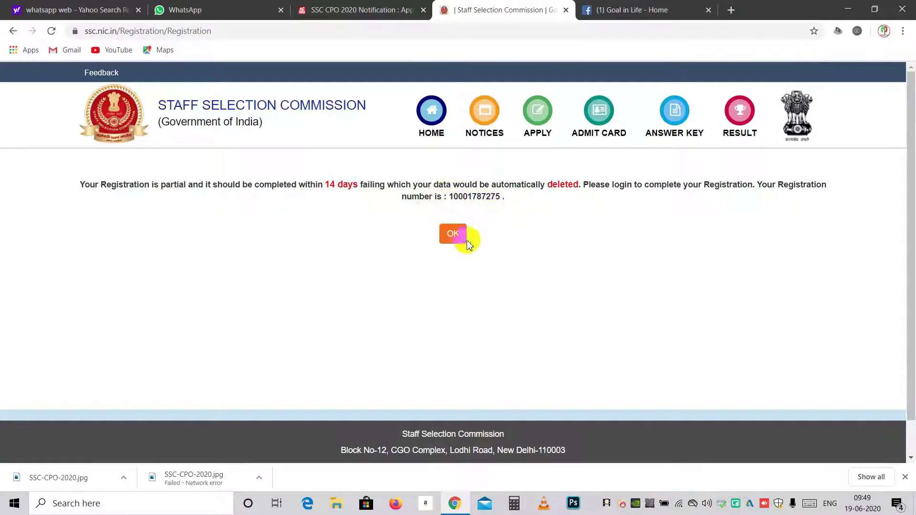
Dismiss the partial-registration notice and log in with the registration number, password and captcha
left_click(461, 243)
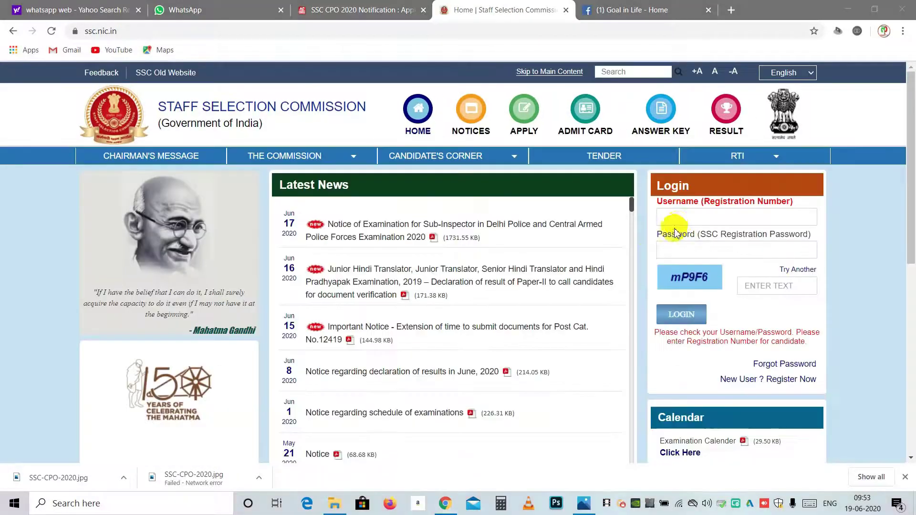
left_click(682, 220)
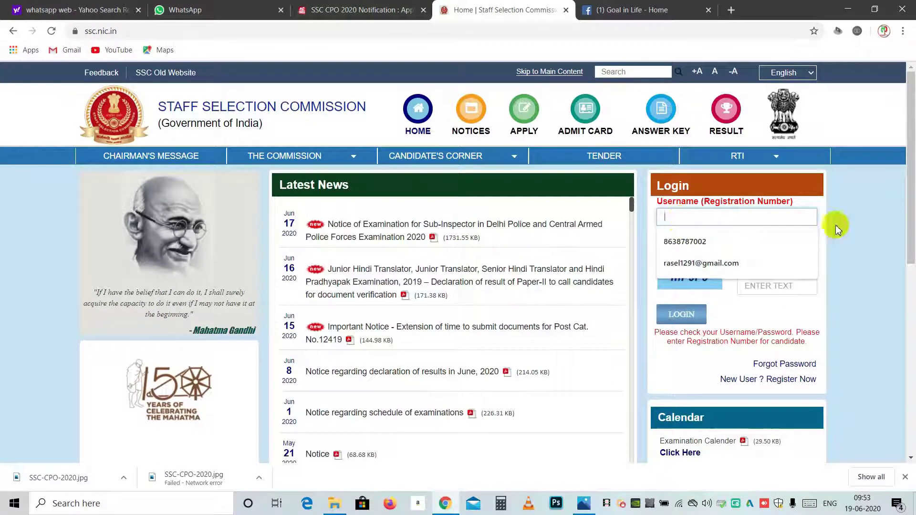
left_click(854, 225)
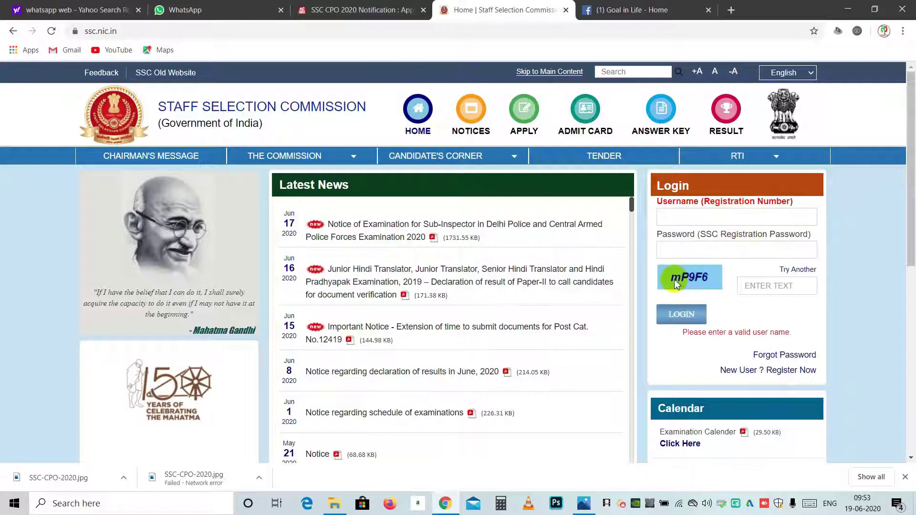
left_click(746, 286)
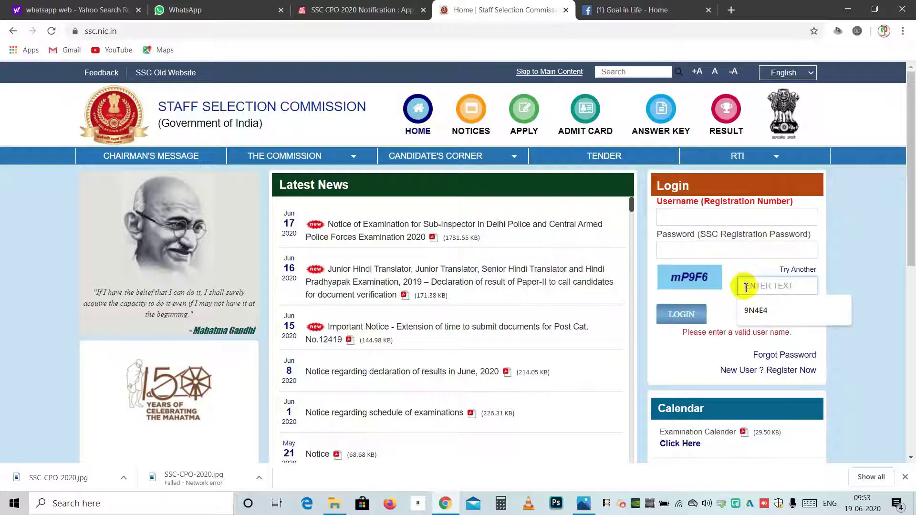
left_click(840, 268)
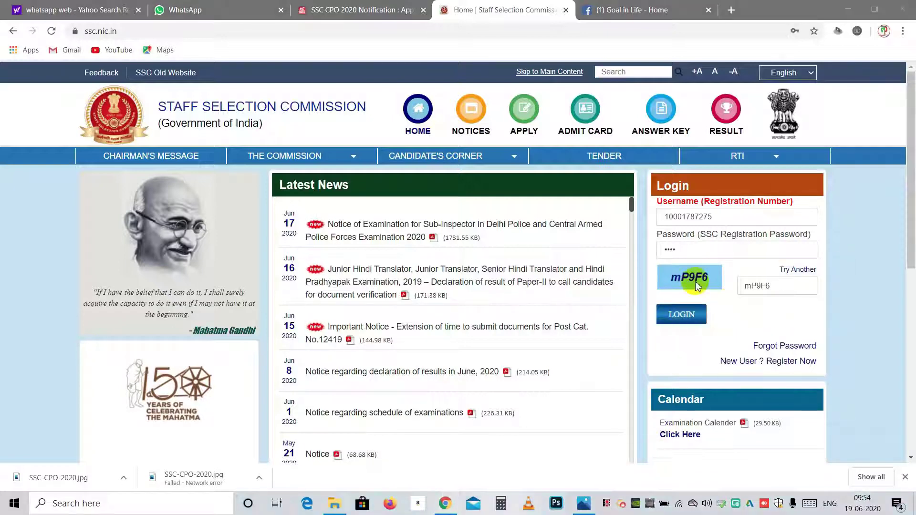
left_click(674, 315)
scroll(416, 280, "down", 3)
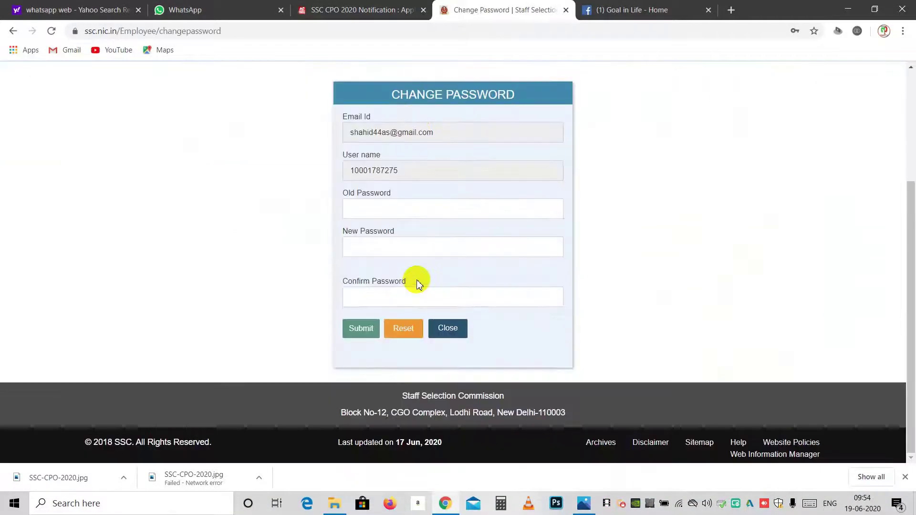
Set a new password via Old, New and Confirm fields, declining Chrome's save prompt
scroll(417, 278, "up", 3)
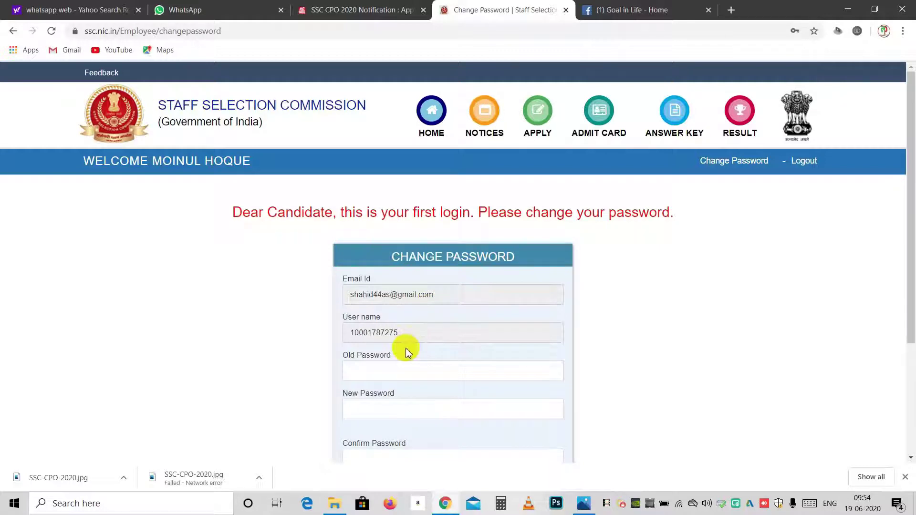
scroll(406, 348, "down", 3)
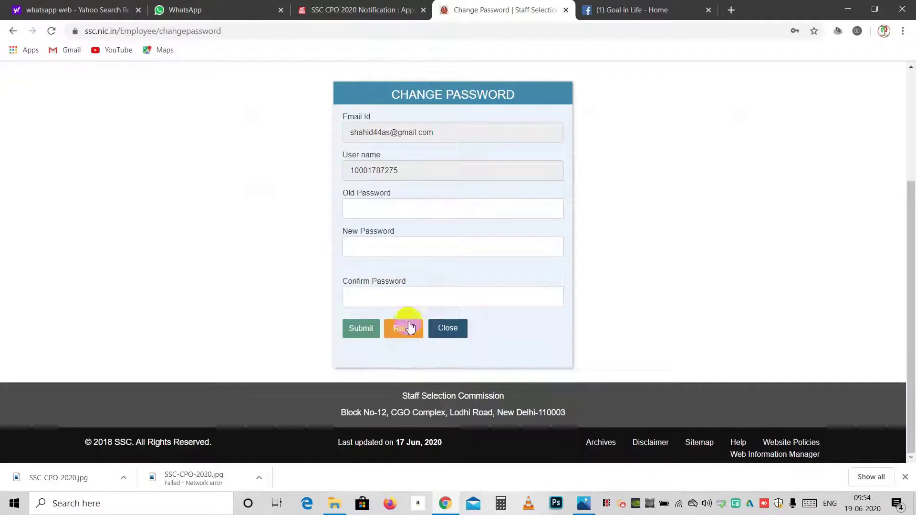
left_click(390, 215)
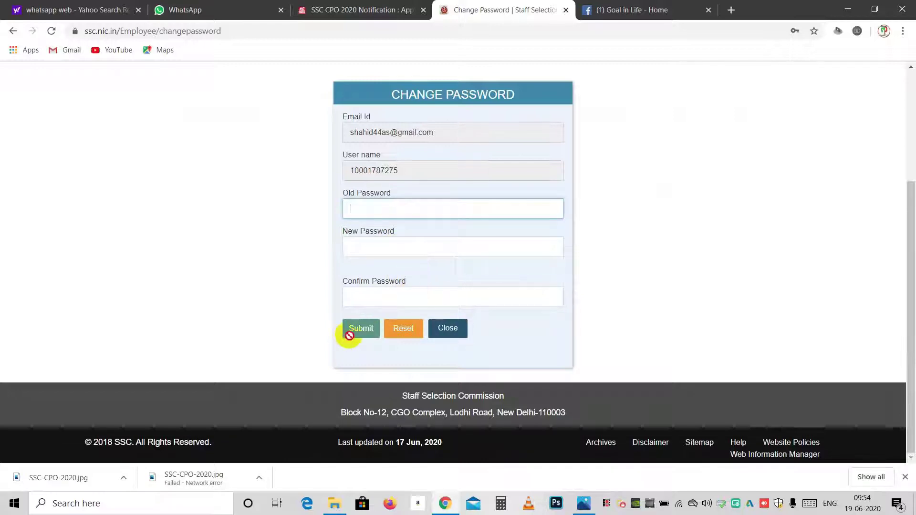
scroll(629, 220, "up", 3)
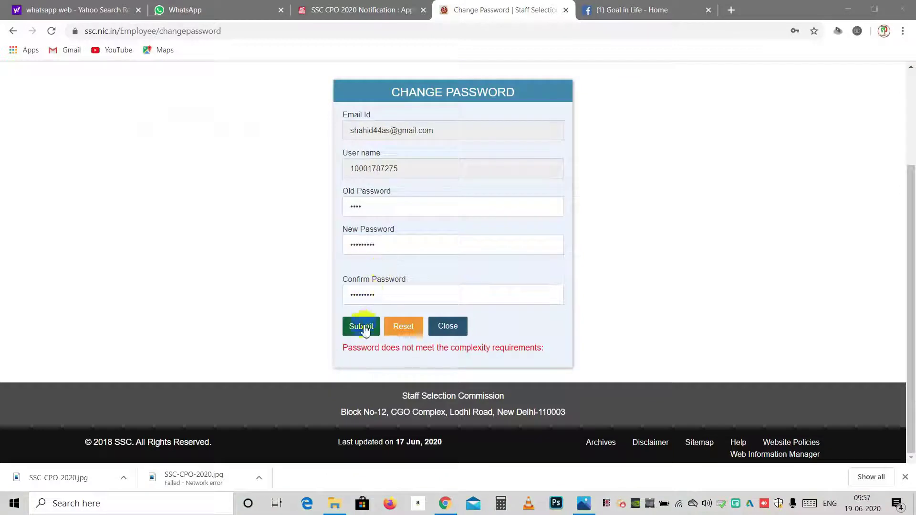
left_click(362, 327)
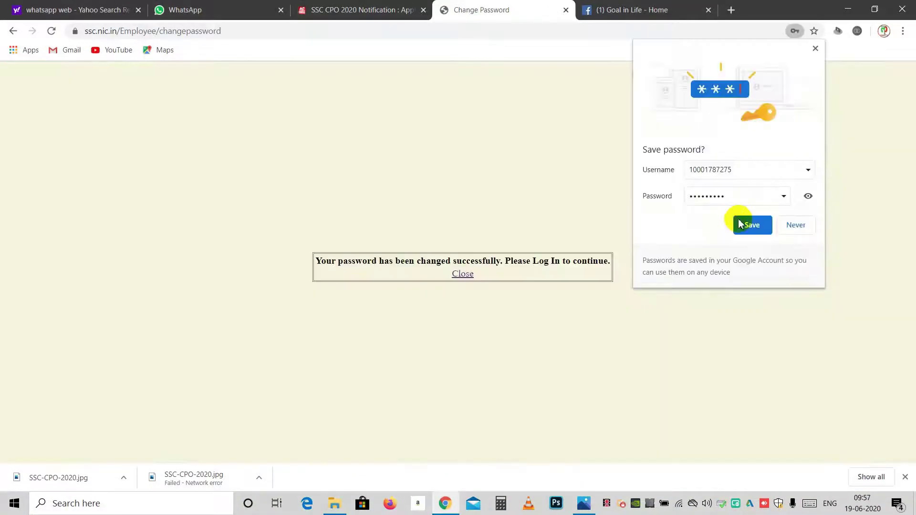
left_click(787, 227)
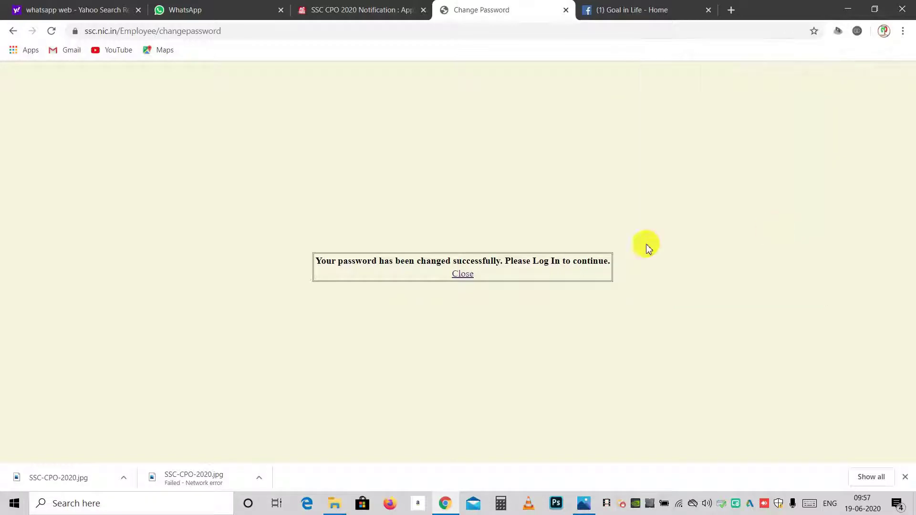
left_click(463, 275)
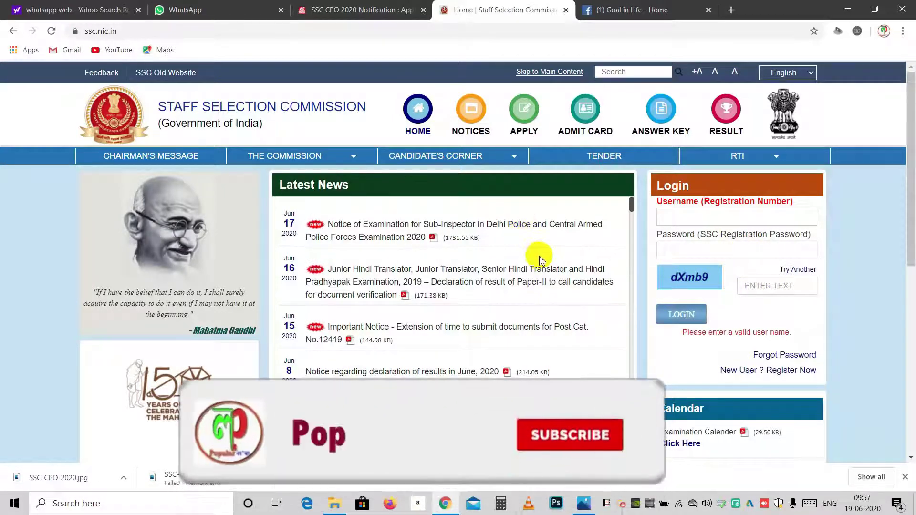
Log back in using the browser's saved username and password
left_click(685, 216)
left_click(689, 286)
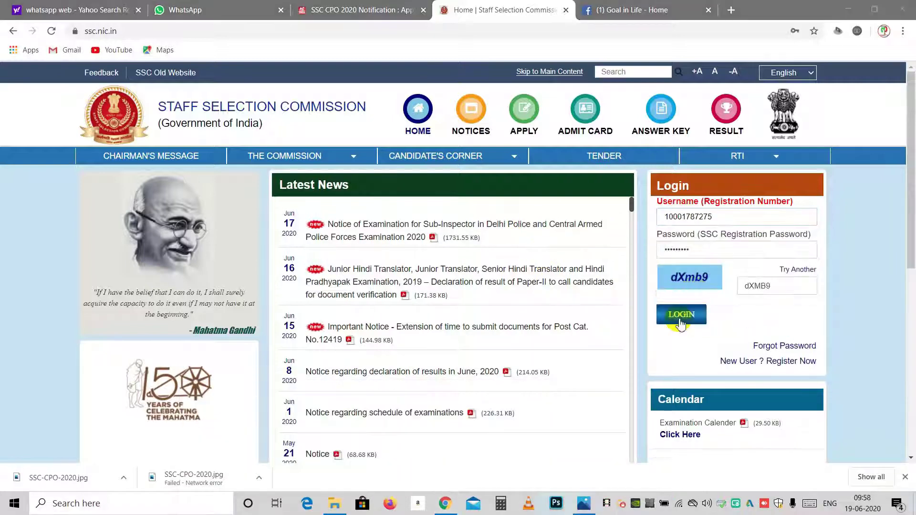
left_click(681, 323)
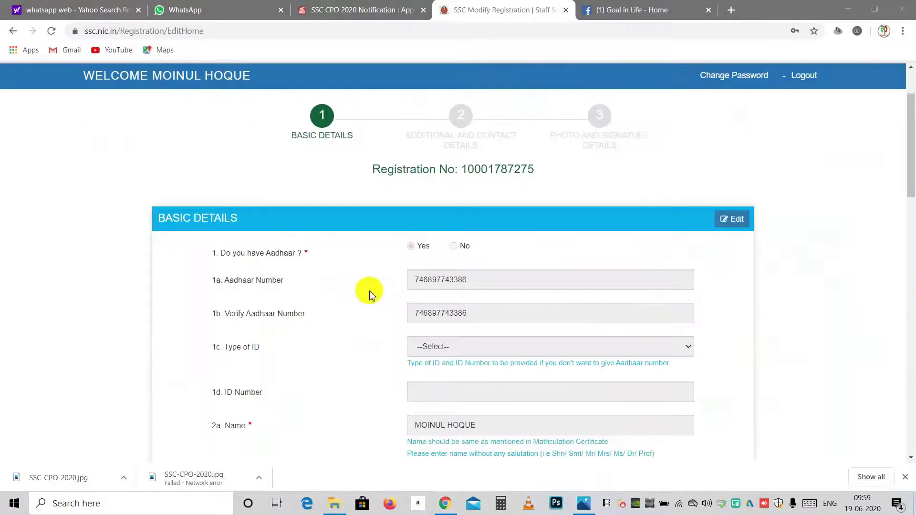
Move past the Basic Details page to the Additional and Contact Details step
scroll(372, 292, "down", 4)
scroll(372, 292, "up", 4)
scroll(374, 293, "down", 8)
scroll(374, 293, "down", 12)
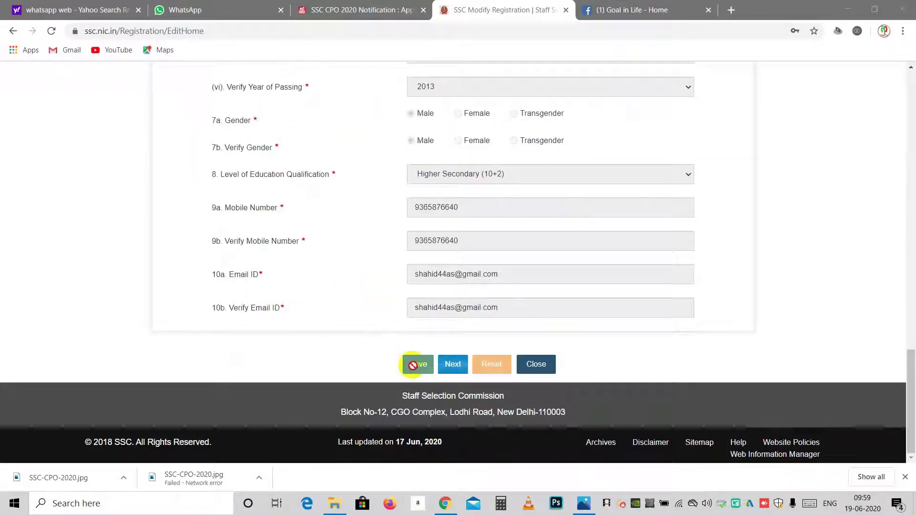
left_click(452, 366)
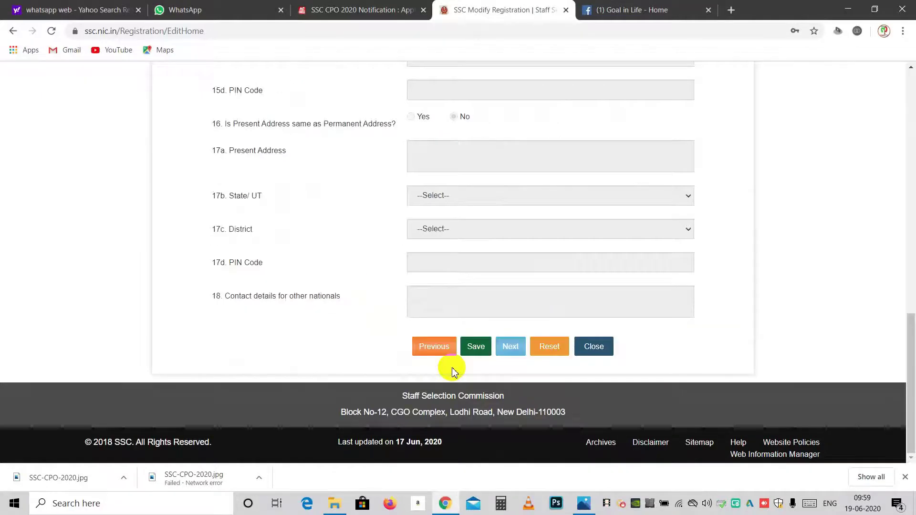
Complete address items 15a–15d, leaving nationality unchanged, and choose Yes for item 16
scroll(355, 297, "down", 4)
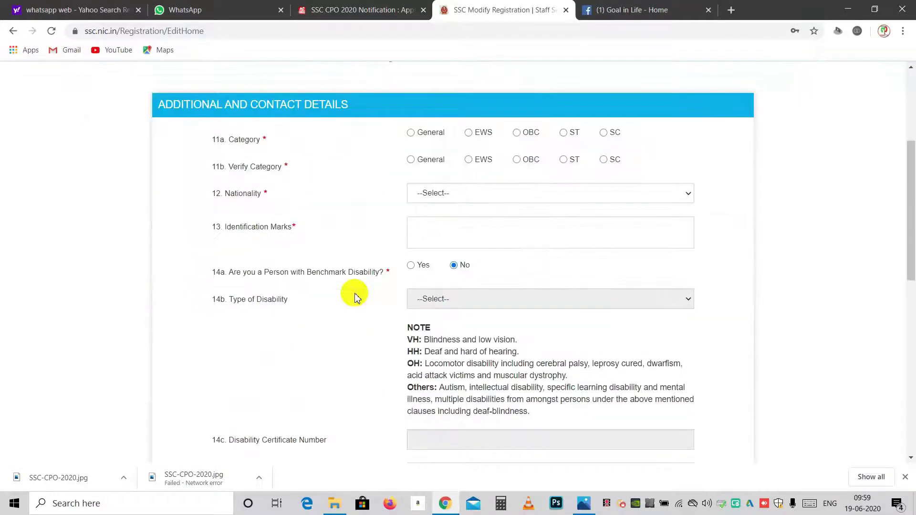
scroll(355, 297, "up", 4)
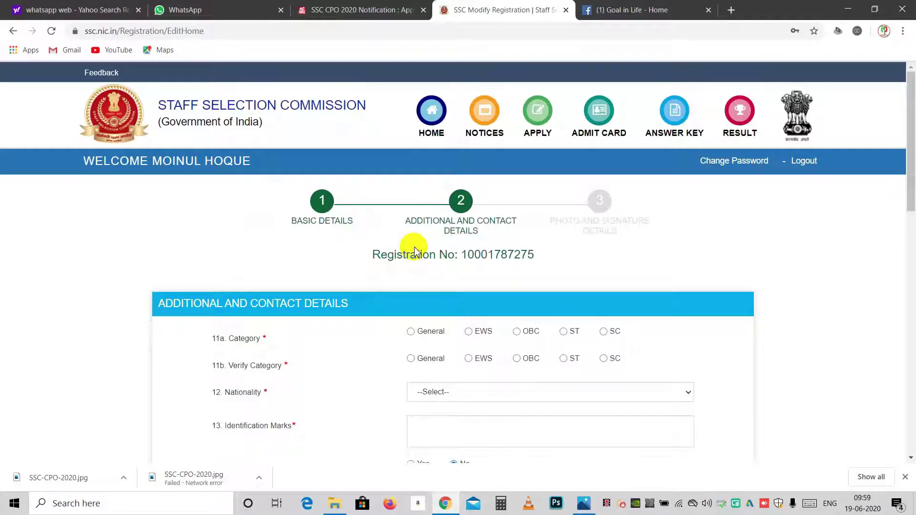
scroll(415, 252, "down", 4)
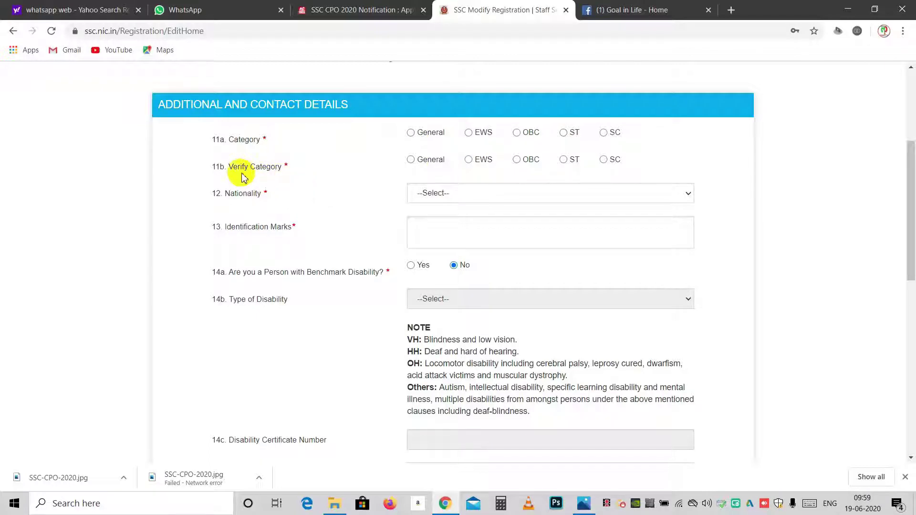
left_click(453, 196)
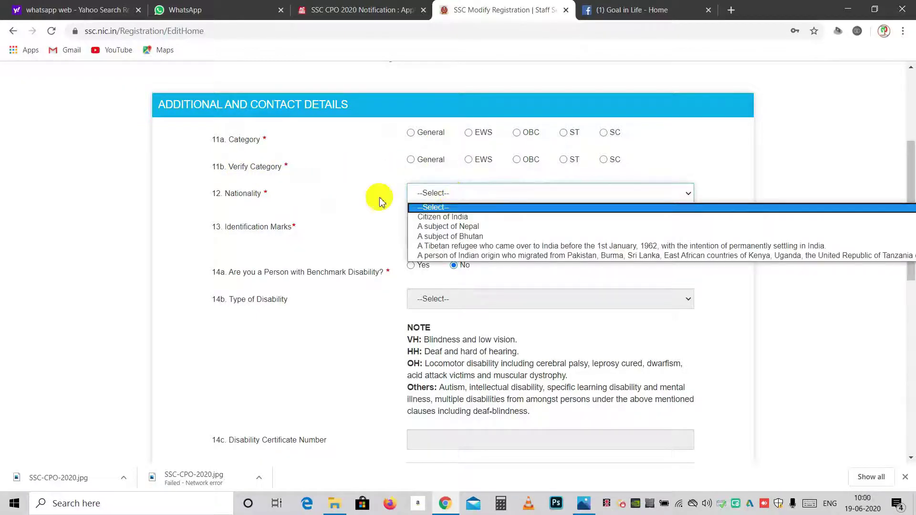
left_click(365, 199)
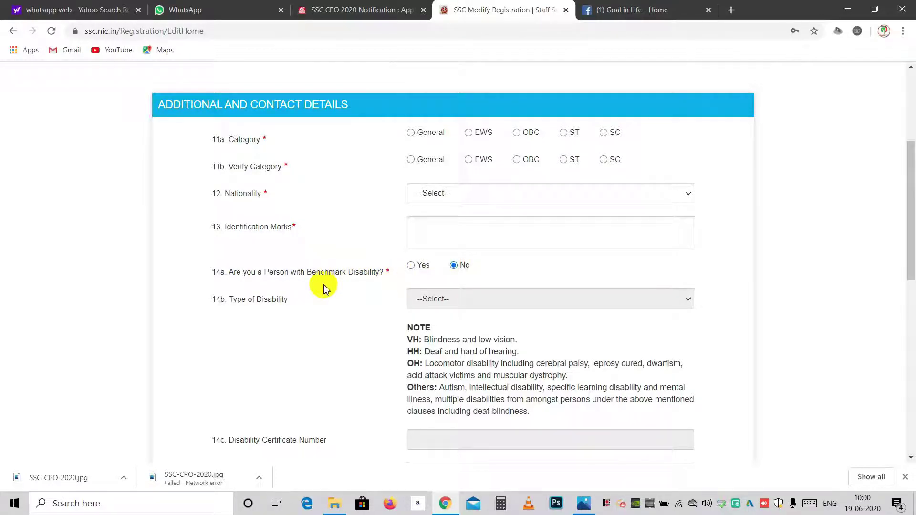
scroll(341, 322, "down", 4)
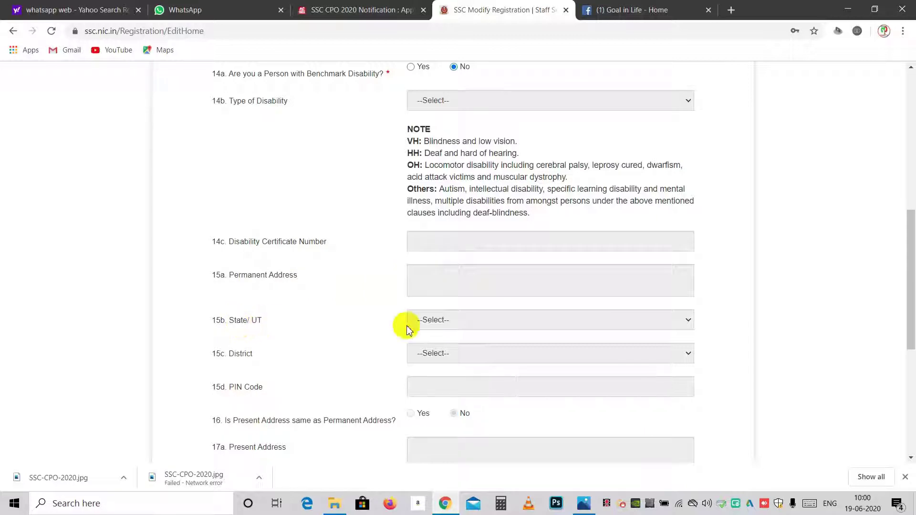
scroll(355, 329, "down", 4)
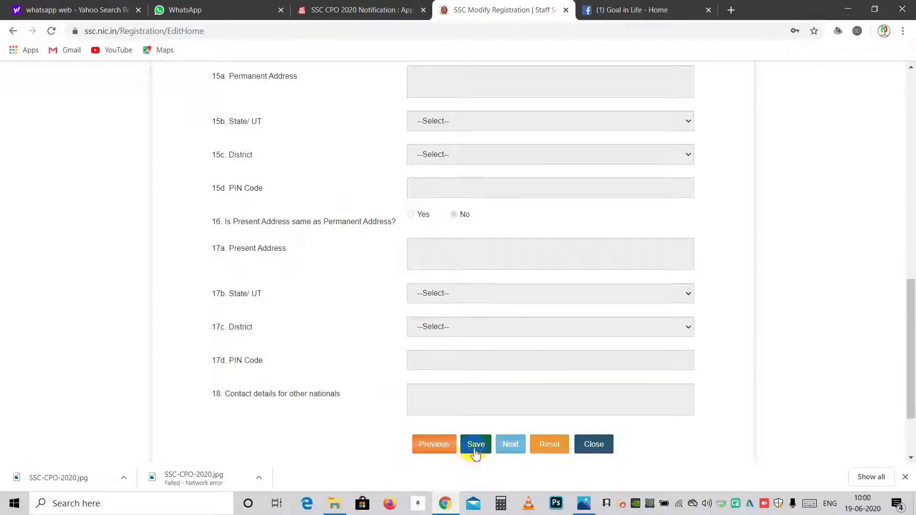
scroll(404, 189, "up", 12)
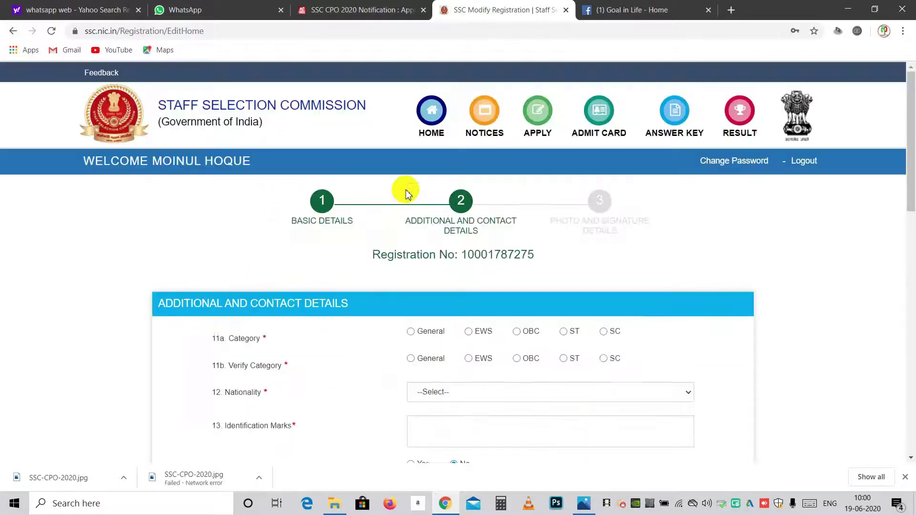
scroll(556, 256, "down", 4)
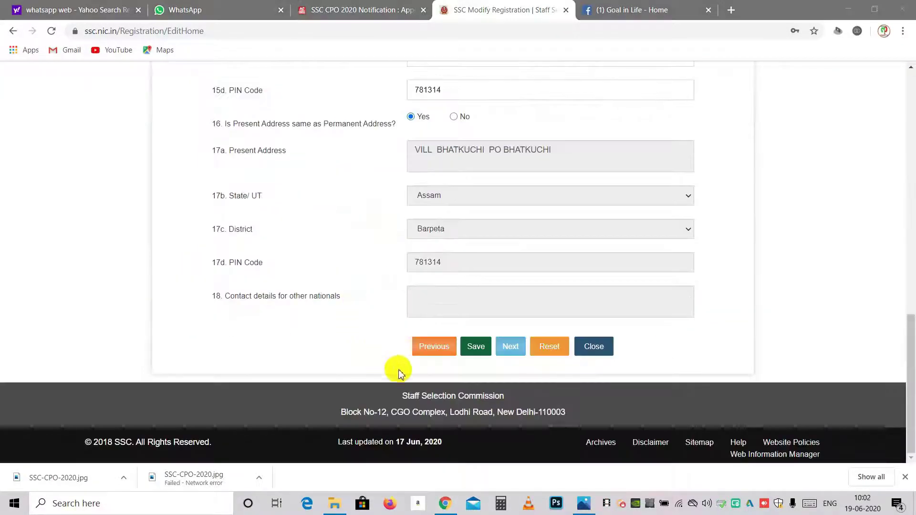
Save the additional and contact details and dismiss the success message
left_click(474, 348)
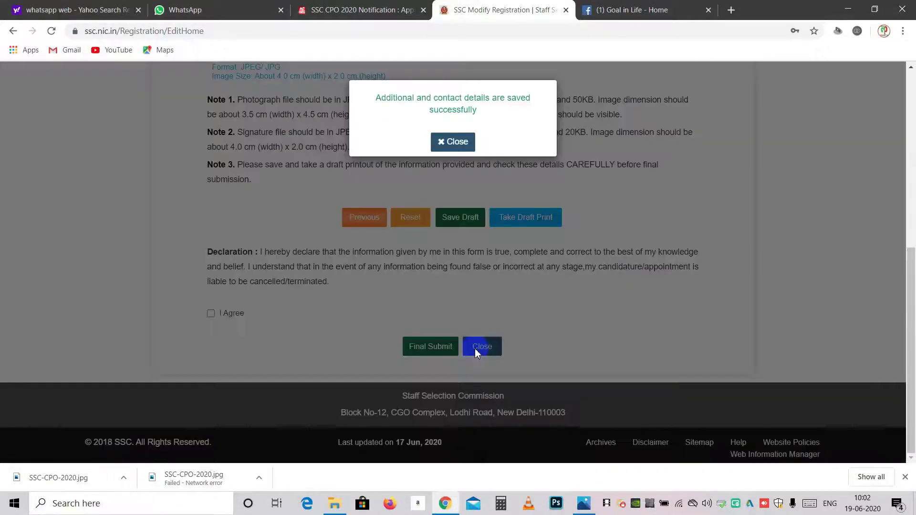
left_click(451, 143)
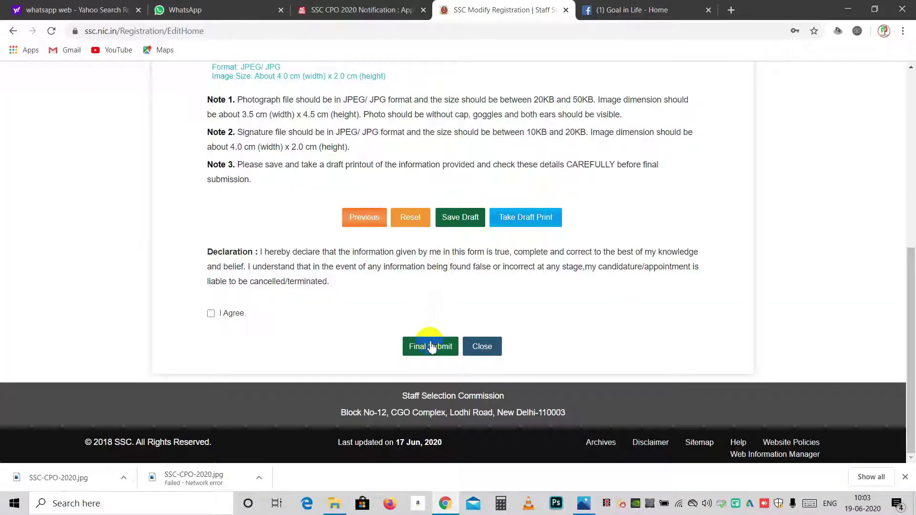
scroll(443, 282, "up", 4)
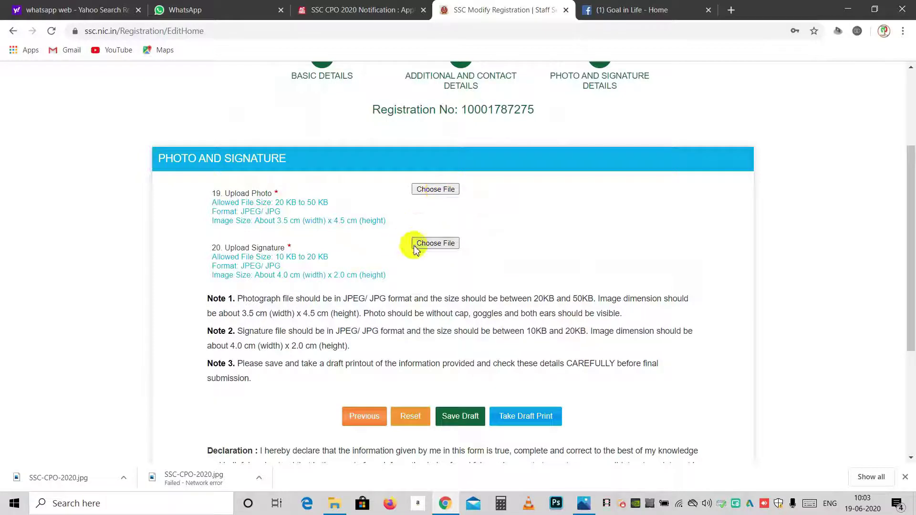
Review the uploaded photo and signature previews and tick the I Agree declaration
scroll(414, 248, "down", 4)
scroll(416, 243, "up", 4)
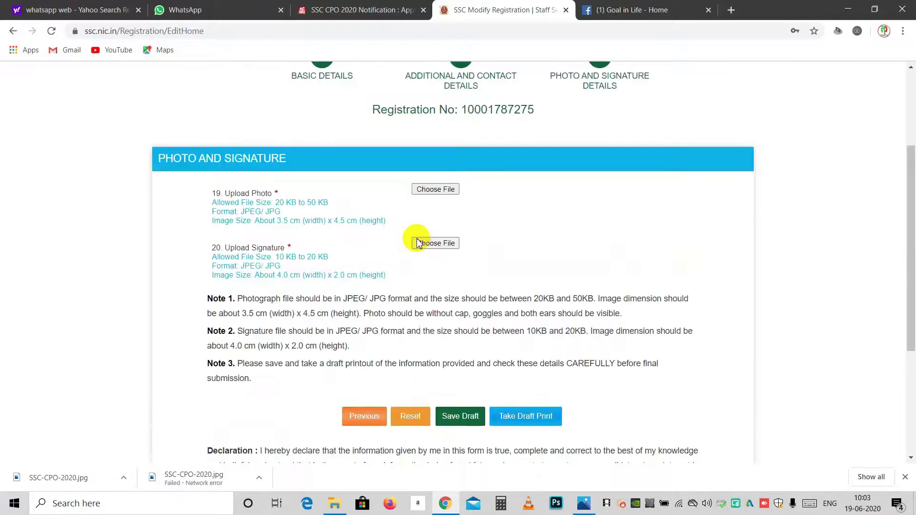
scroll(516, 258, "down", 4)
scroll(578, 248, "up", 4)
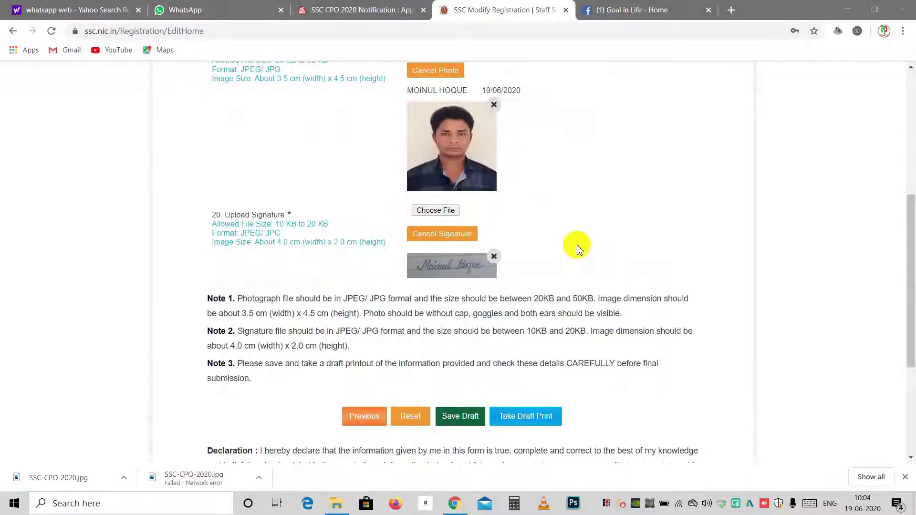
scroll(578, 248, "down", 4)
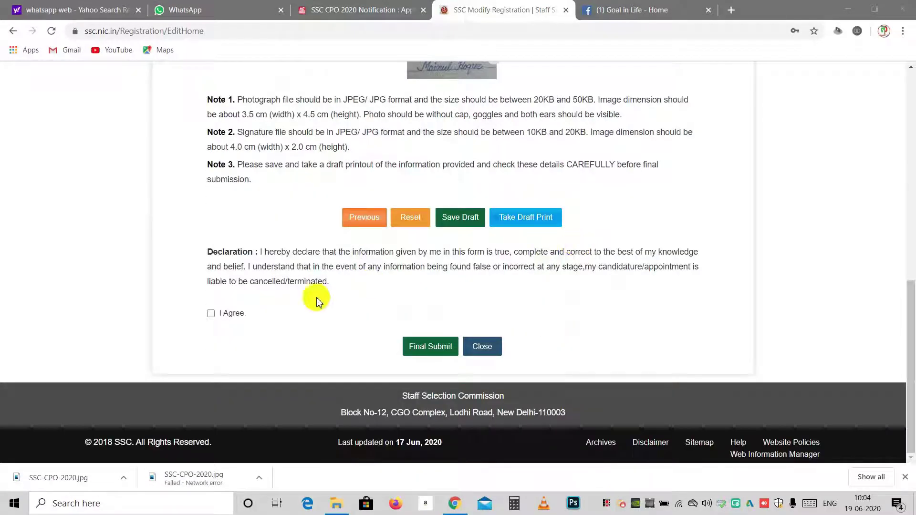
left_click(212, 313)
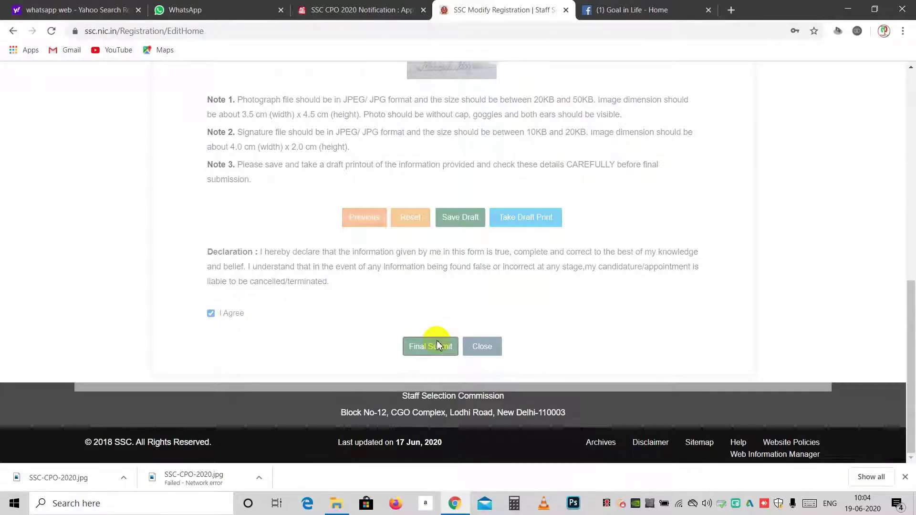
Final-submit the registration, confirm the photo and signature, and verify with the mobile OTP
left_click(439, 345)
left_click(317, 329)
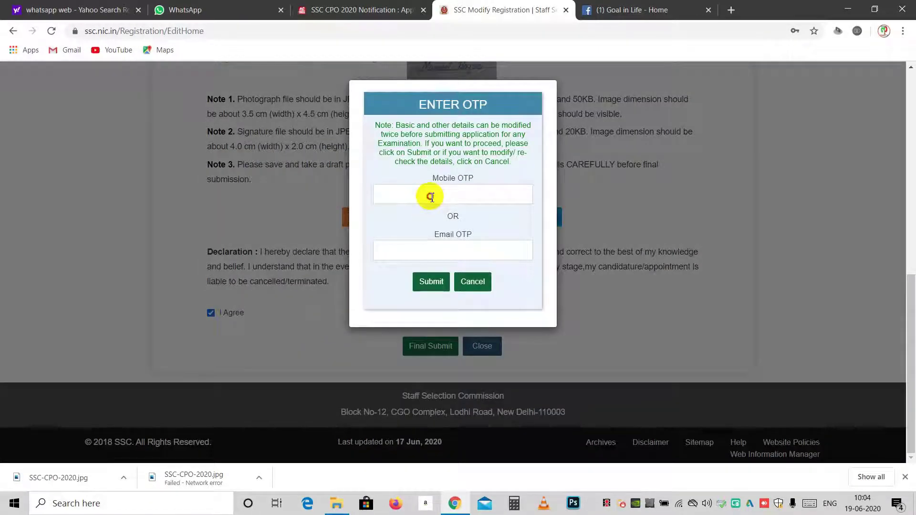
left_click(431, 197)
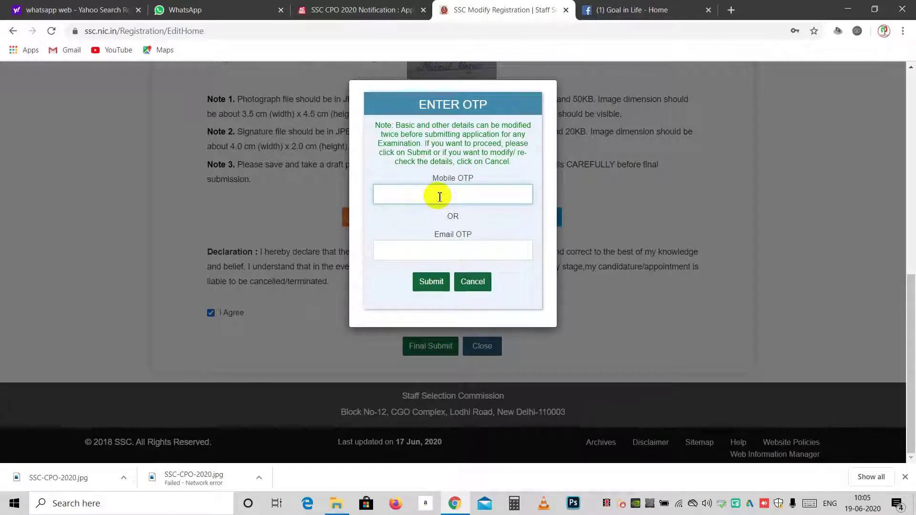
type("1234")
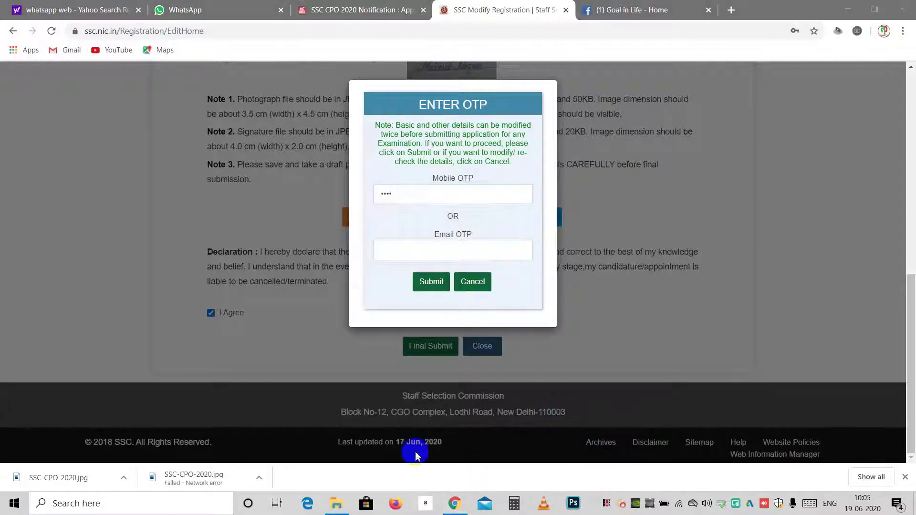
left_click(435, 283)
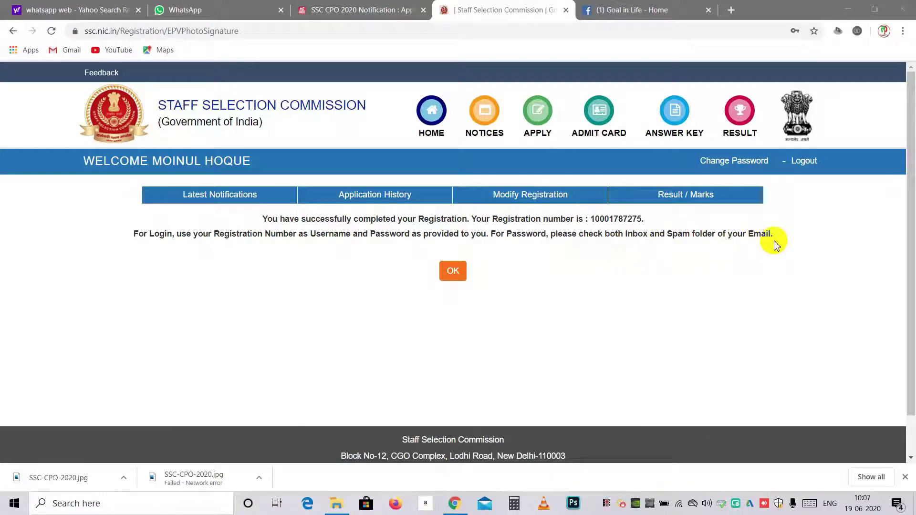
Dismiss the registration success page and open the pre-filled SSC CPO 2020 Sub-Inspector application form
left_click(454, 279)
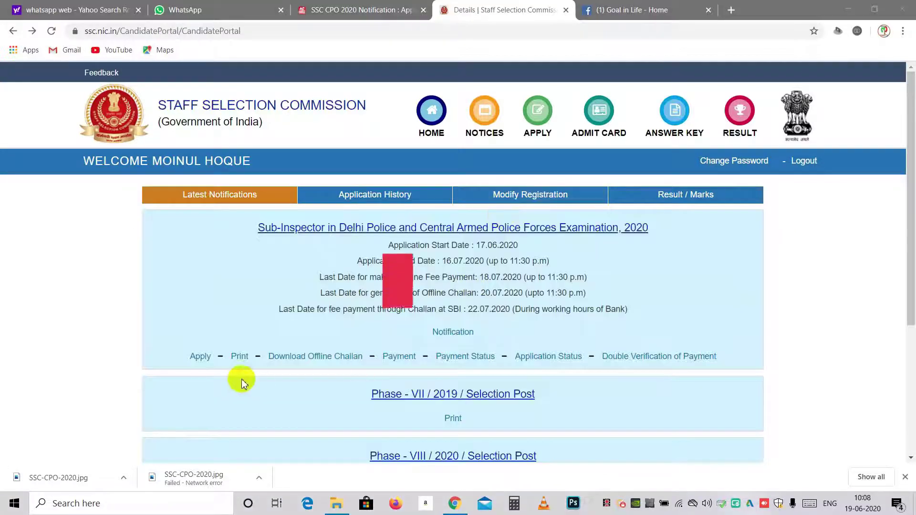
left_click(200, 357)
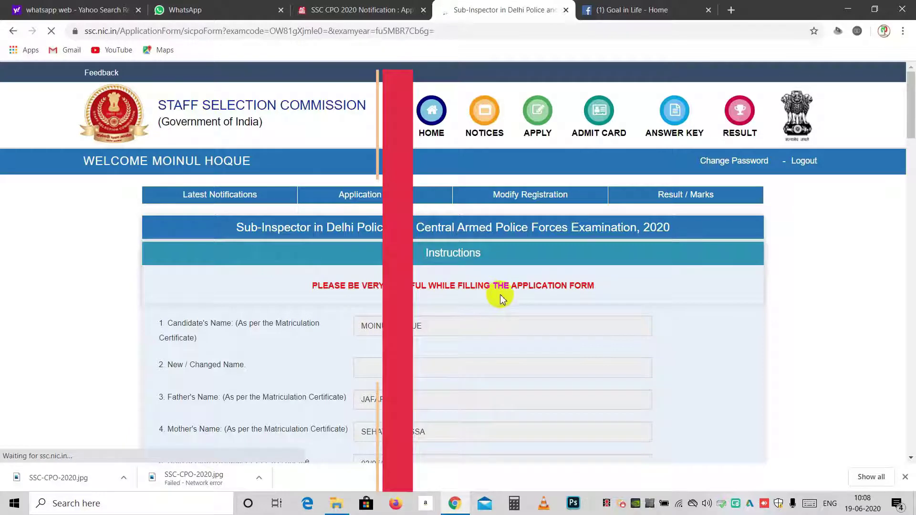
scroll(551, 296, "down", 4)
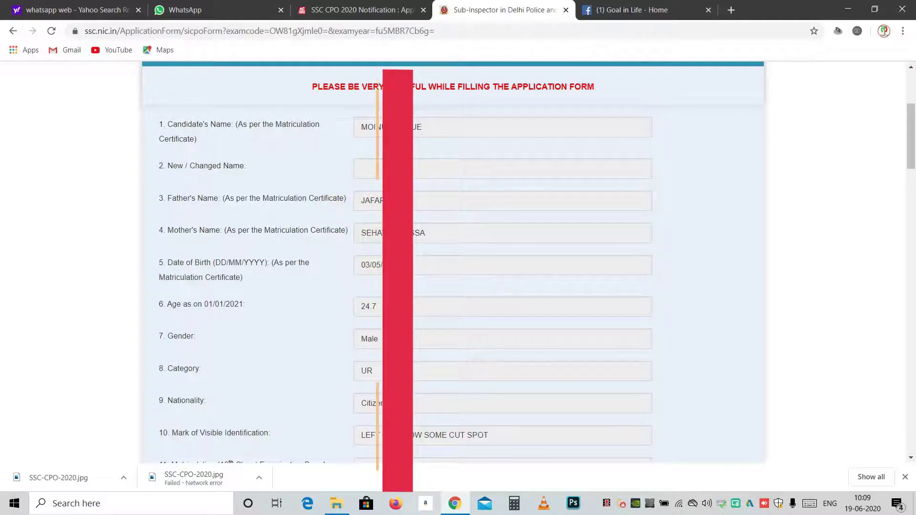
scroll(525, 263, "down", 4)
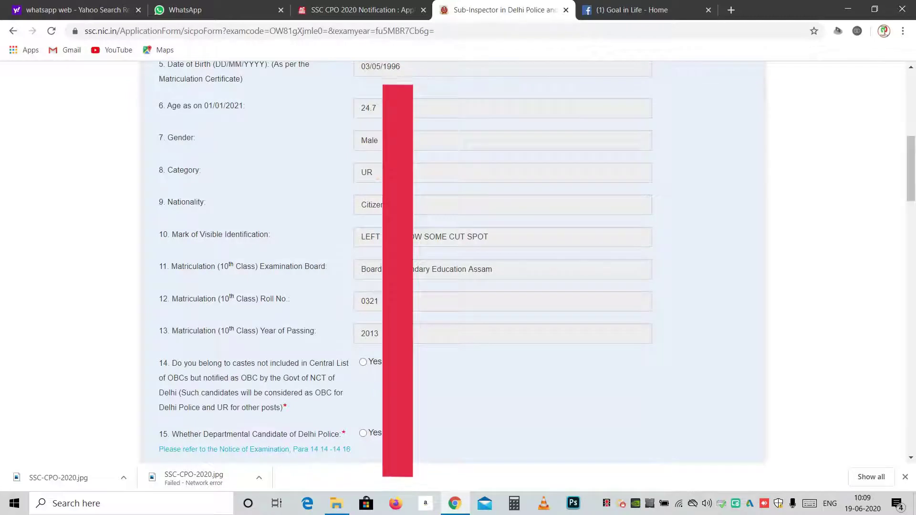
scroll(328, 278, "down", 4)
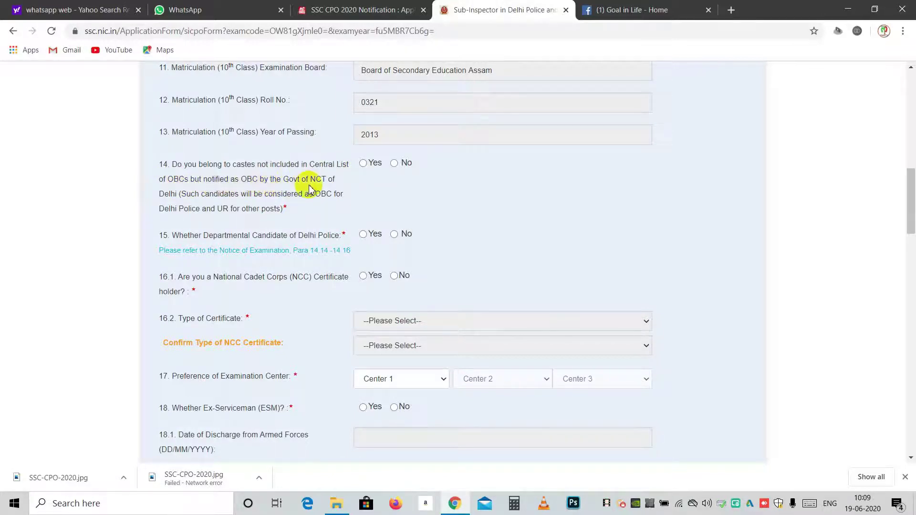
Mark No for Delhi OBC (14), departmental candidate (15) and NCC certificate (16.1), then open the Center 1 list
left_click(392, 163)
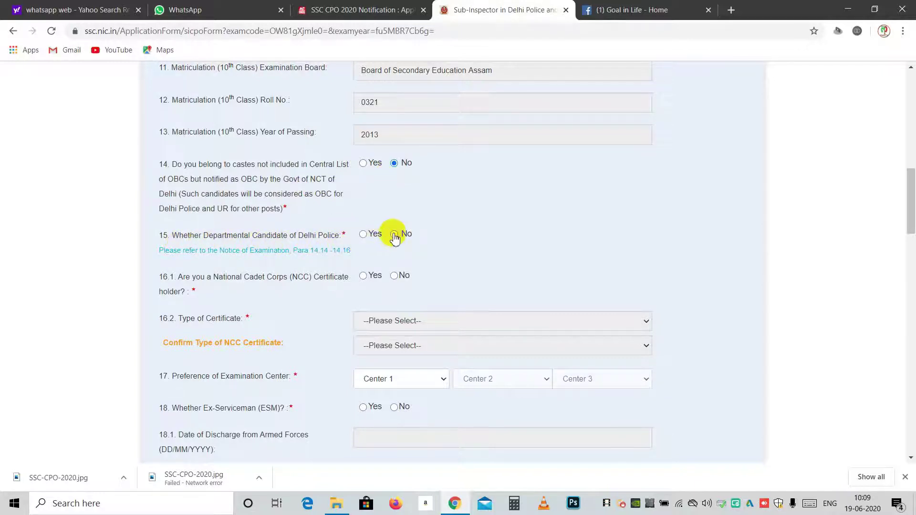
left_click(394, 234)
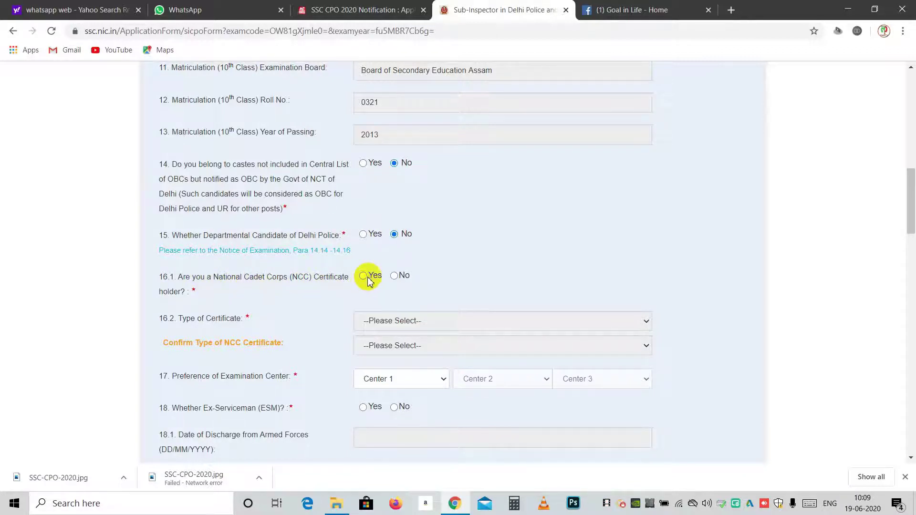
left_click(394, 277)
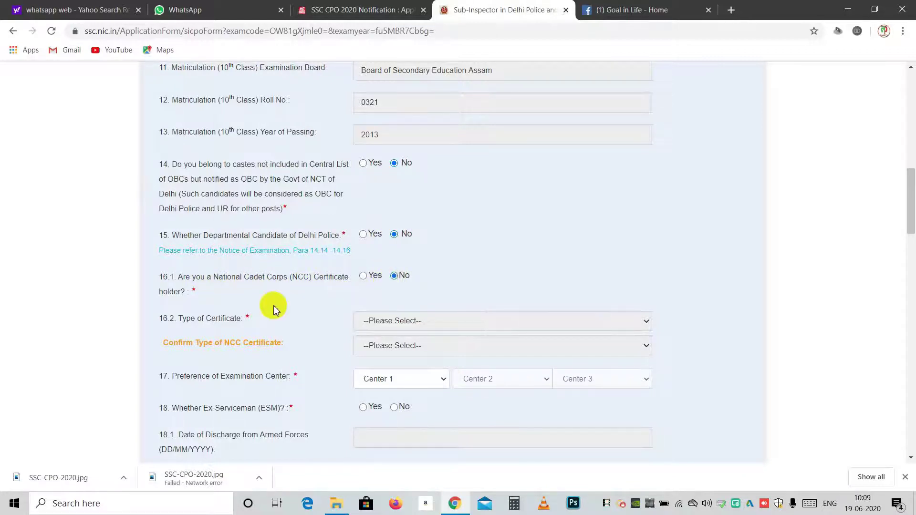
scroll(272, 307, "down", 4)
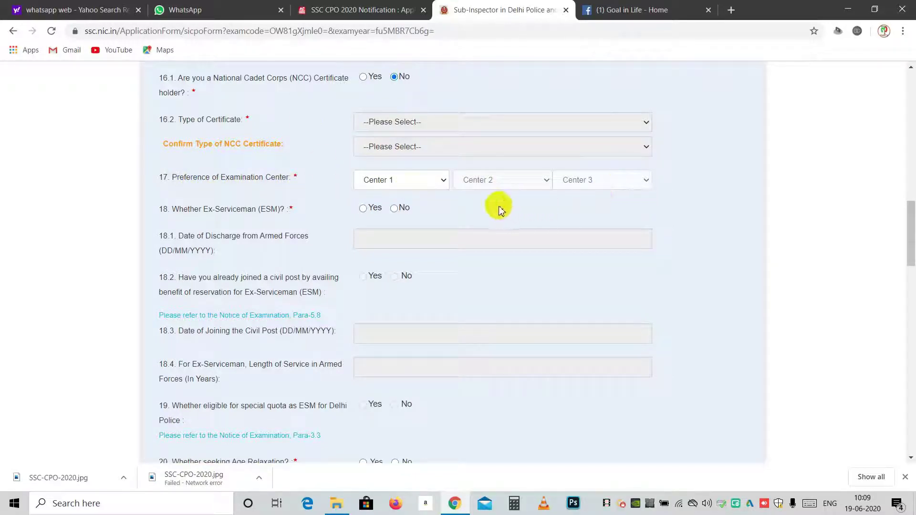
left_click(443, 189)
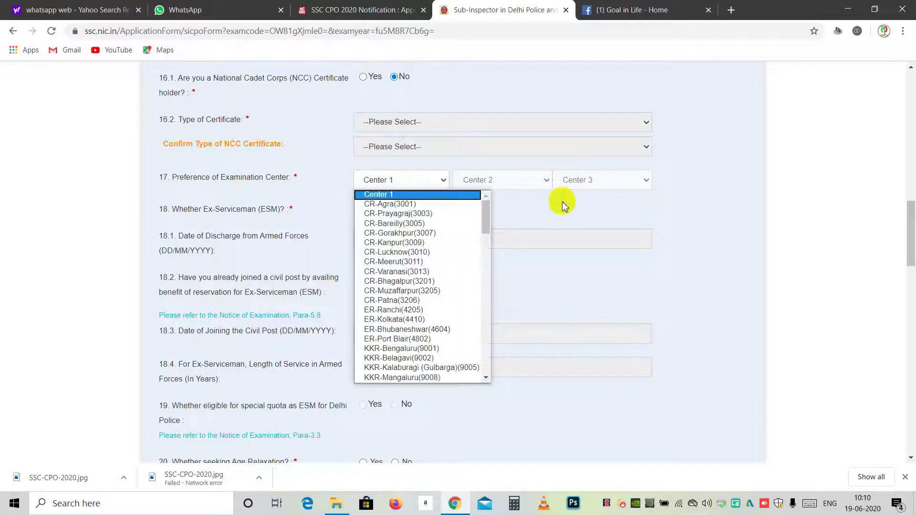